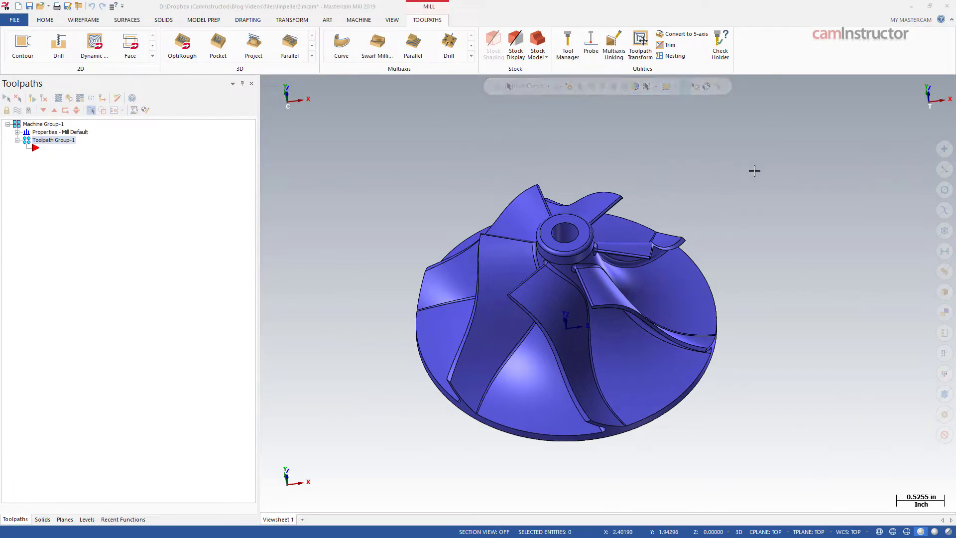
middle_drag(756, 171, 767, 266)
scroll(766, 266, up, 2)
middle_drag(342, 170, 342, 170)
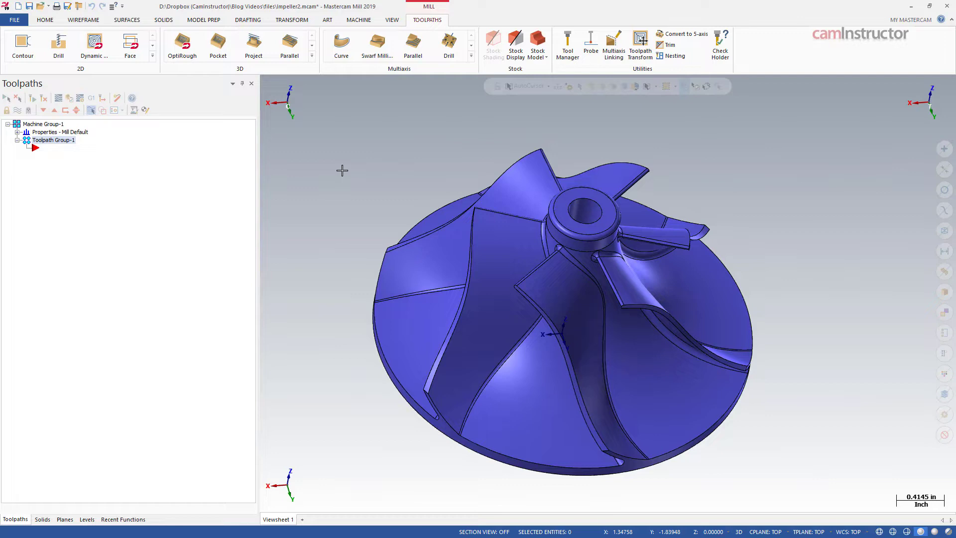
middle_drag(374, 177, 359, 179)
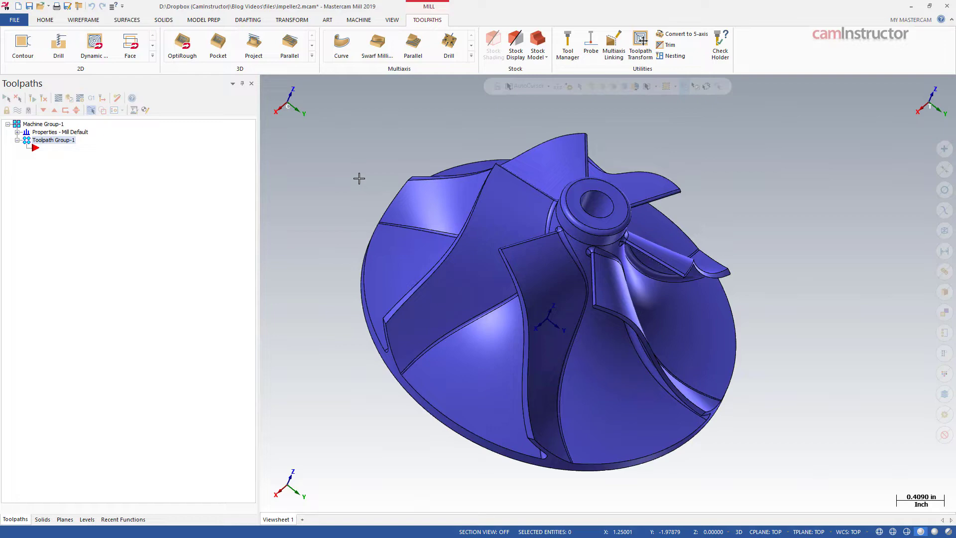
middle_drag(396, 173, 404, 158)
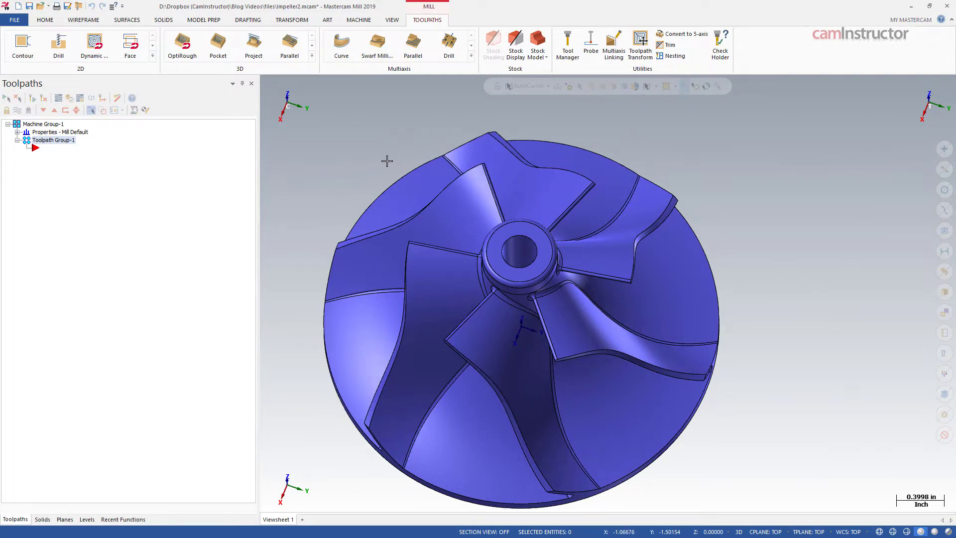
middle_drag(361, 177, 349, 167)
Create a Blade Expert multiaxis toolpath that uses the 5/32 ball endmill.
click(471, 56)
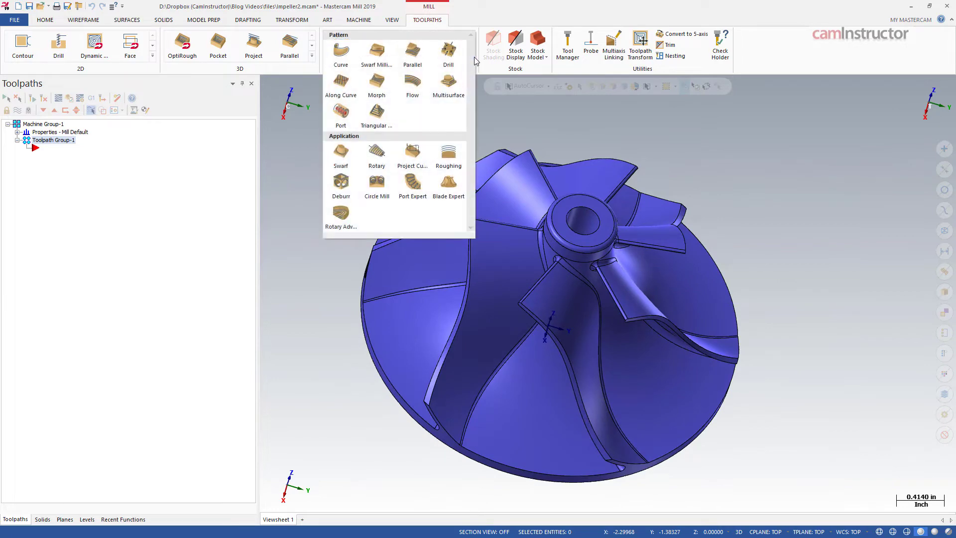
click(449, 185)
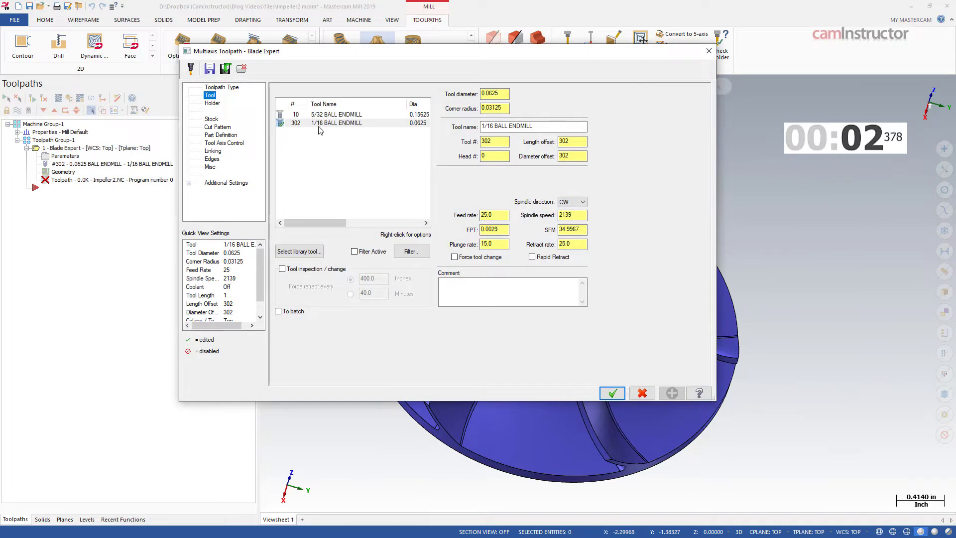
click(327, 116)
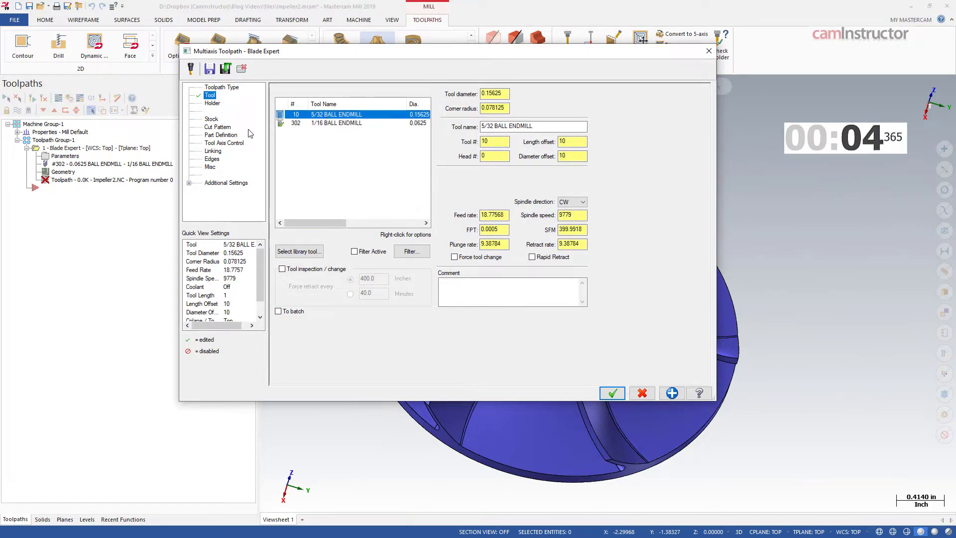
Review the Blade Expert toolpath's holder and stock settings against the impeller model.
click(213, 104)
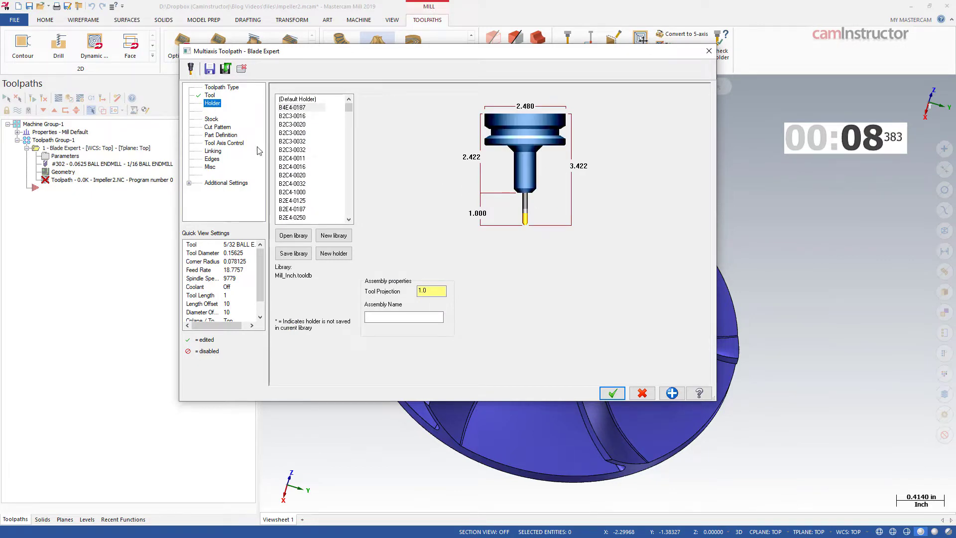
click(213, 120)
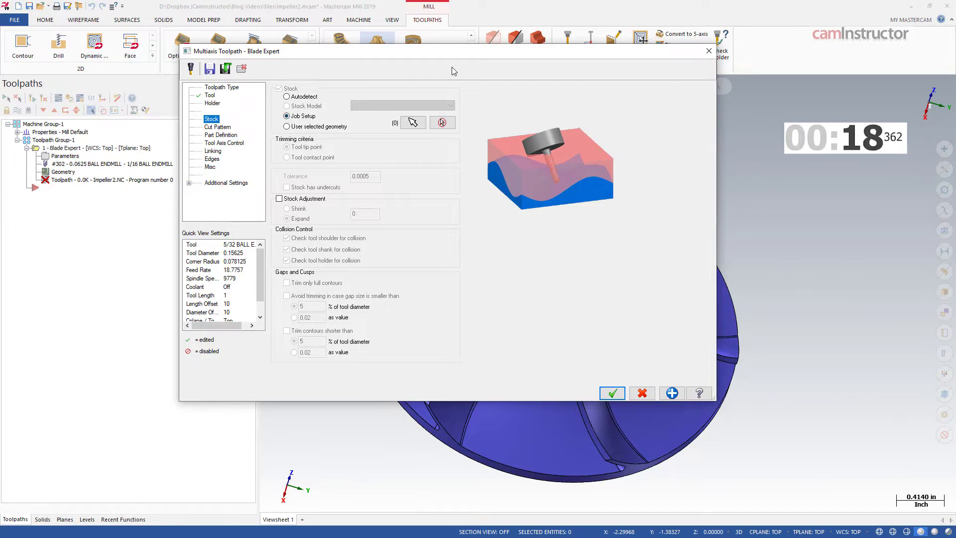
drag(349, 51, 177, 57)
middle_drag(614, 228, 598, 165)
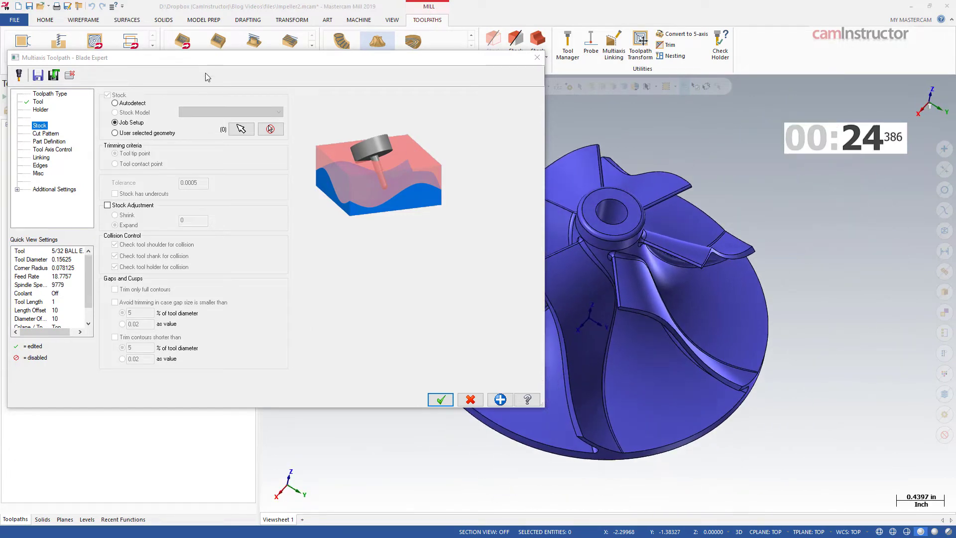
drag(208, 58, 401, 63)
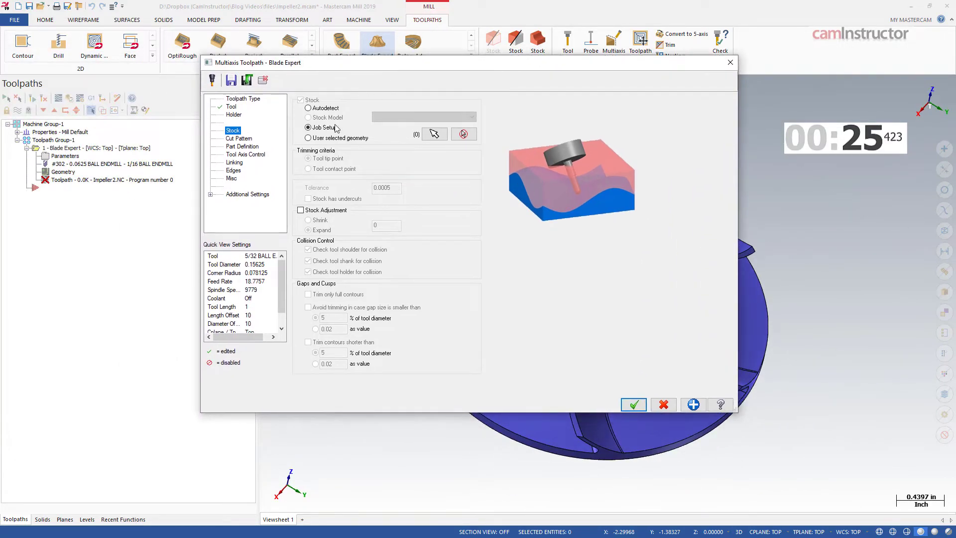
Set the roughing cut pattern to Offset from hub, Zig-zag starting from the leading edge, ordered From center away, climb.
click(248, 141)
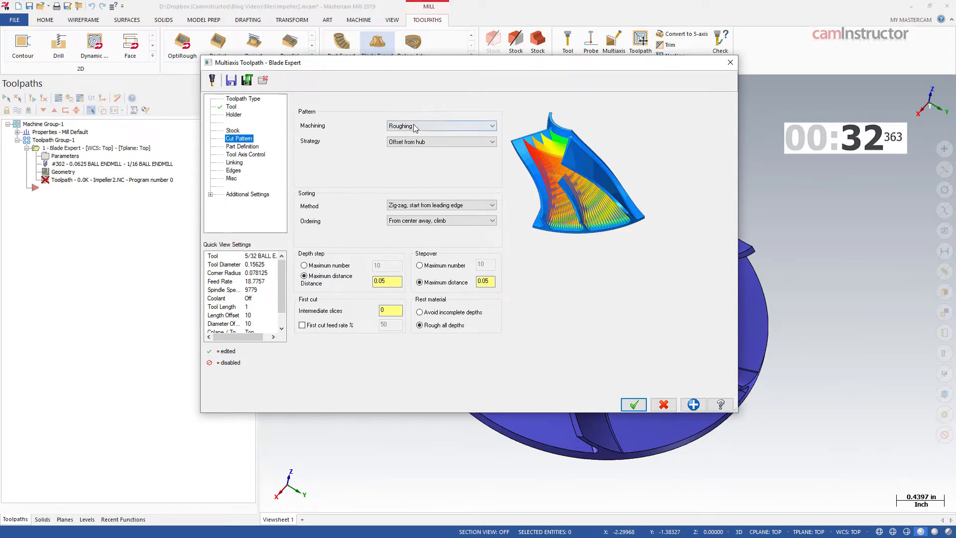
click(442, 142)
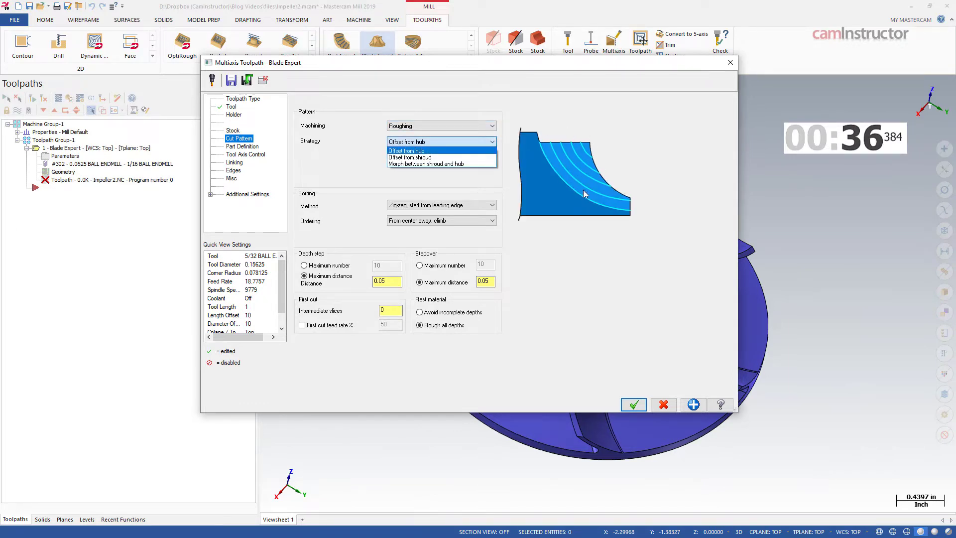
click(465, 183)
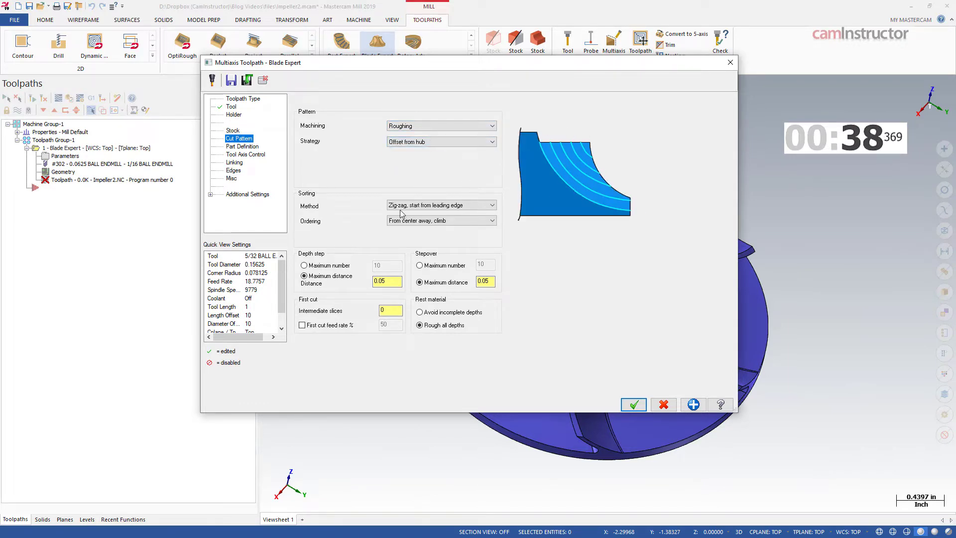
click(449, 206)
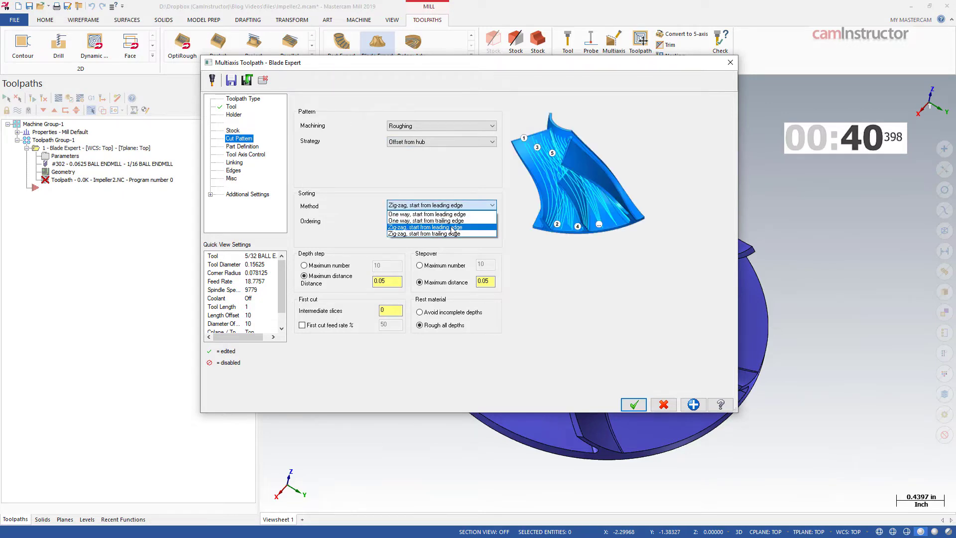
click(453, 228)
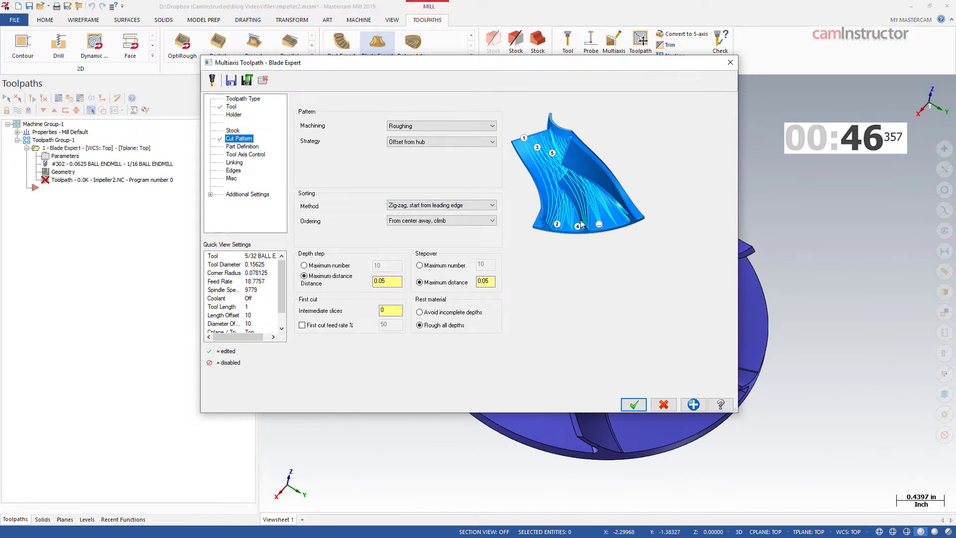
click(450, 221)
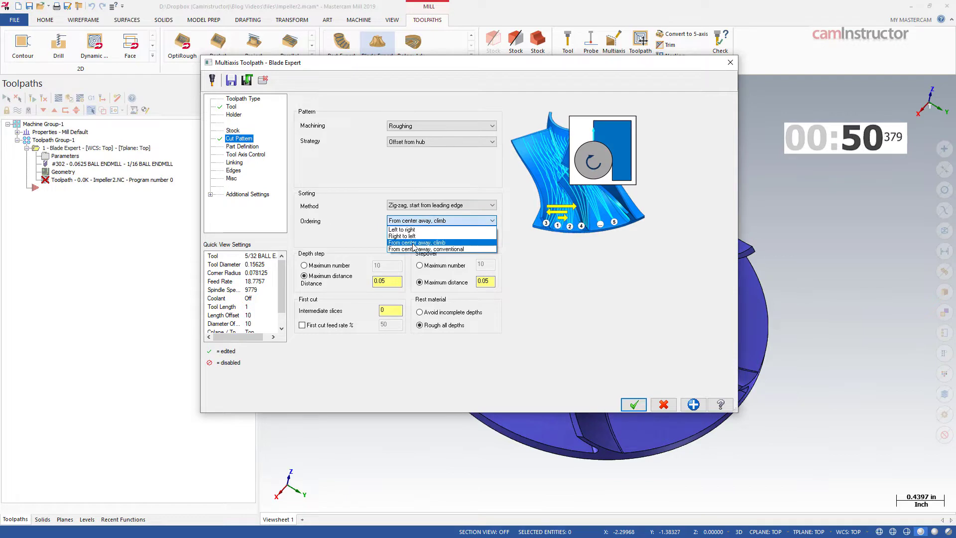
click(535, 254)
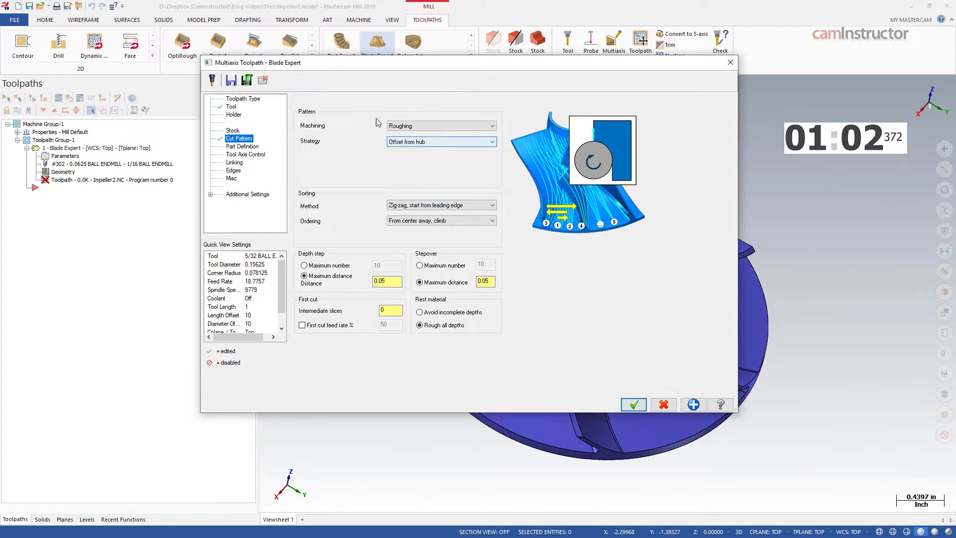
Set the maximum distance of both the depth step and the stepover to 0.1.
double_click(396, 280)
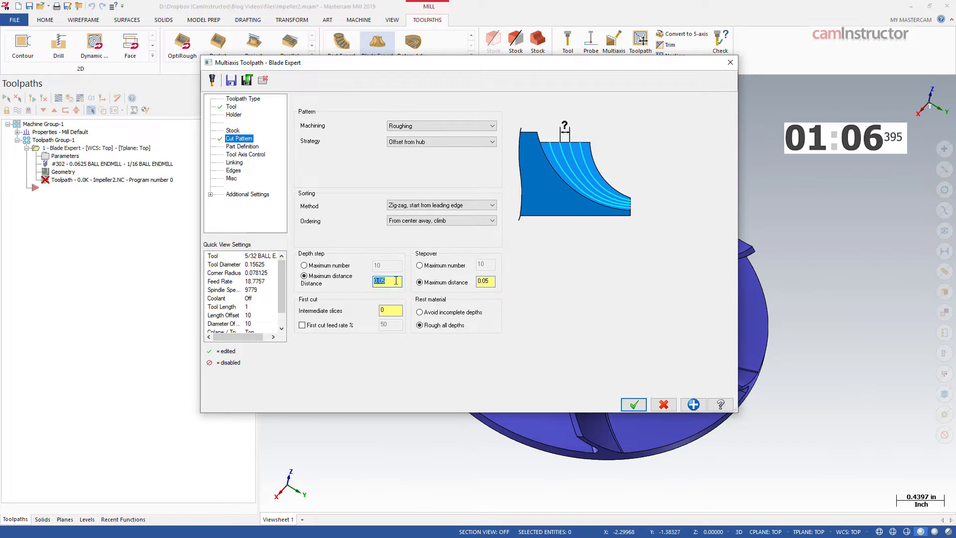
text(.1)
click(481, 282)
text(0.1)
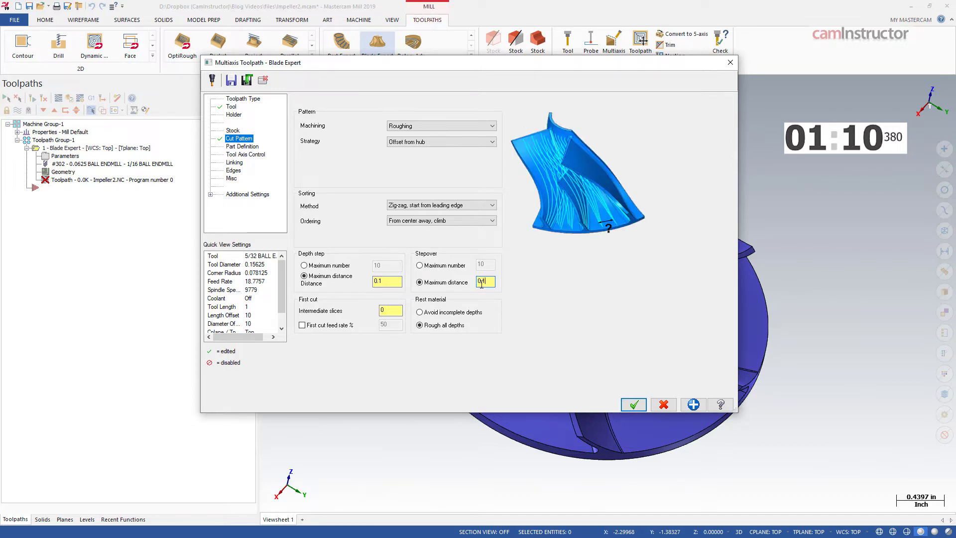
key(Tab)
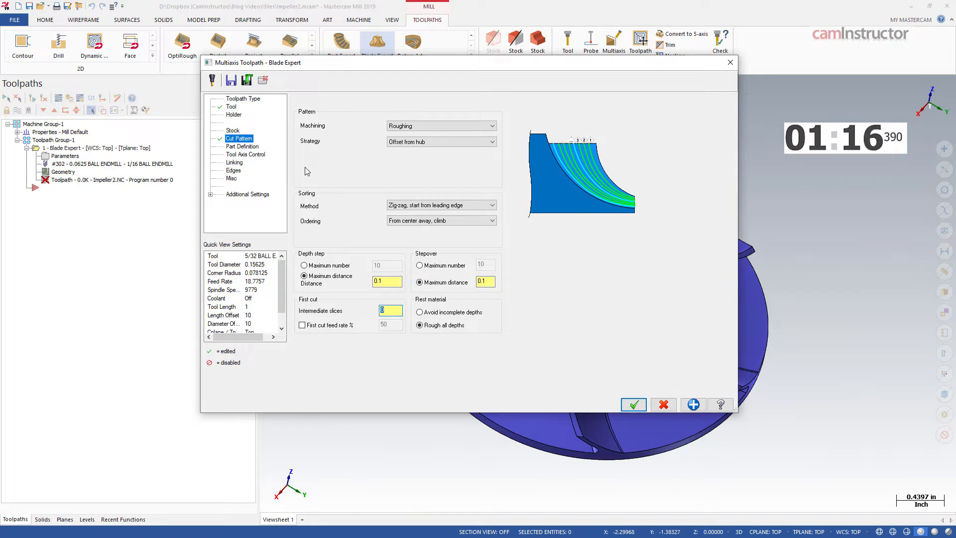
Select the hub floor faces and the cylindrical band below the bore rim as the part definition's hub geometry.
click(248, 147)
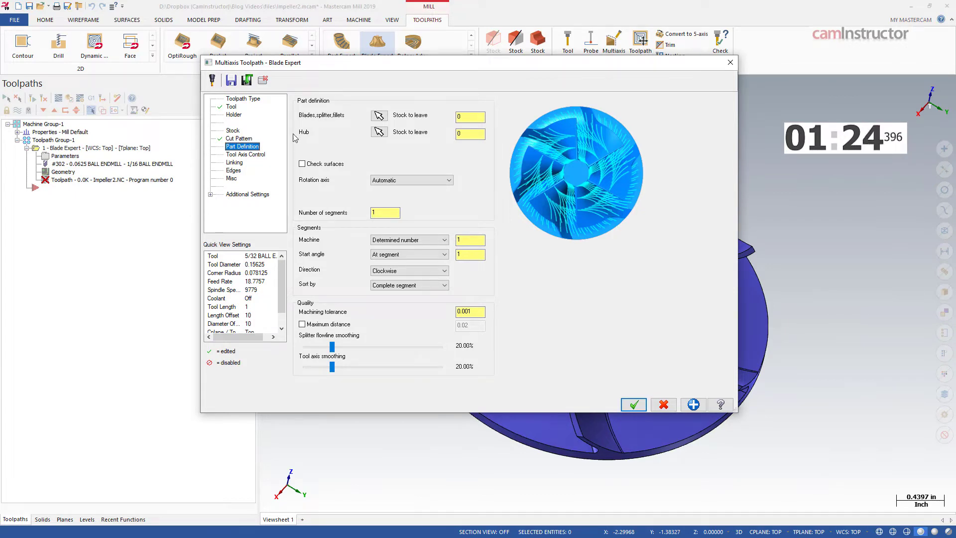
click(378, 132)
middle_drag(398, 215, 623, 299)
click(659, 360)
scroll(658, 363, up, 2)
scroll(657, 362, up, 1)
click(612, 257)
scroll(599, 267, up, 2)
middle_drag(604, 277, 538, 231)
scroll(538, 230, down, 2)
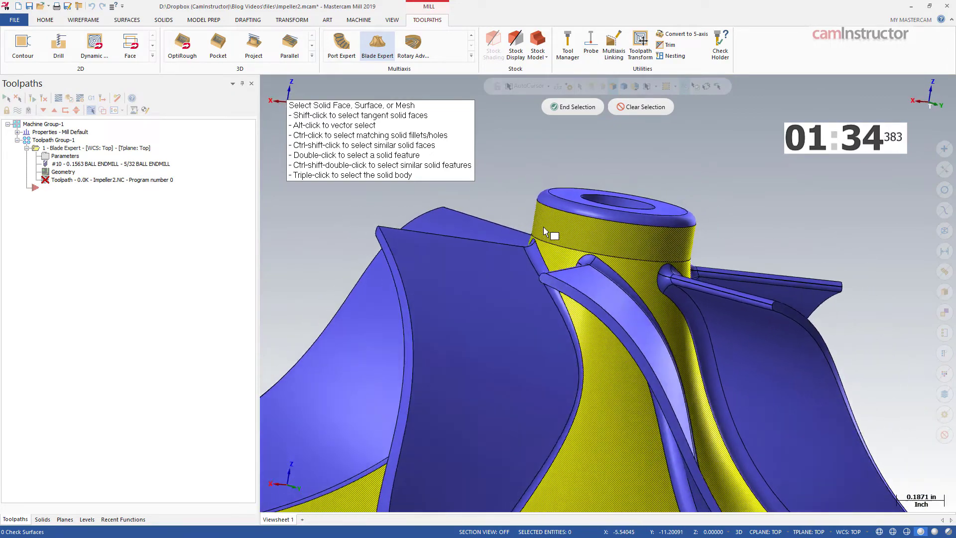
click(563, 109)
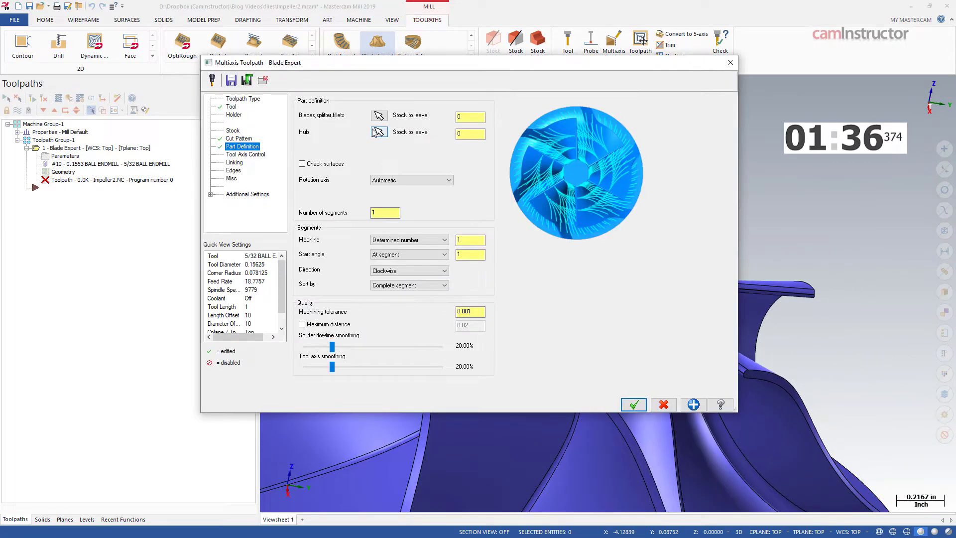
Set the stock to leave on the hub to 0.01.
click(477, 134)
text(0.)
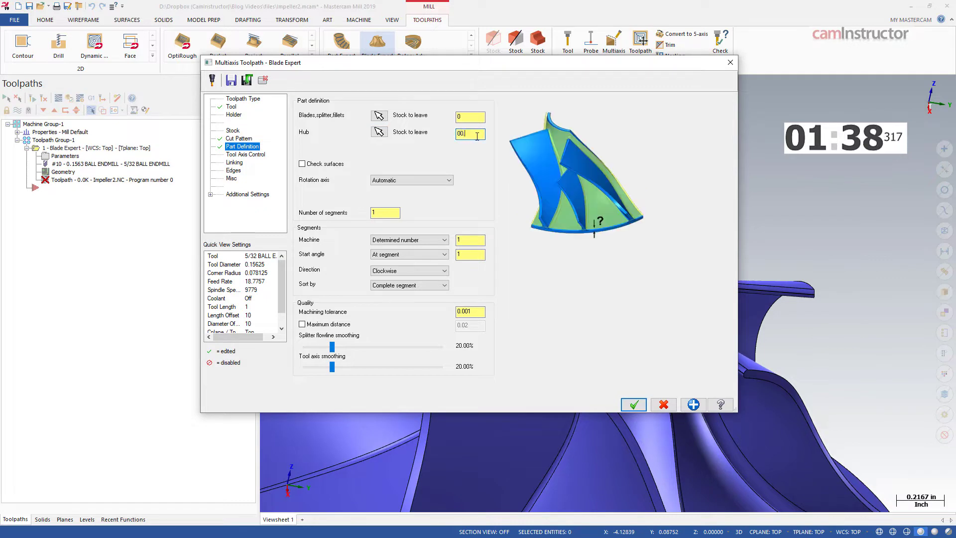
text(01)
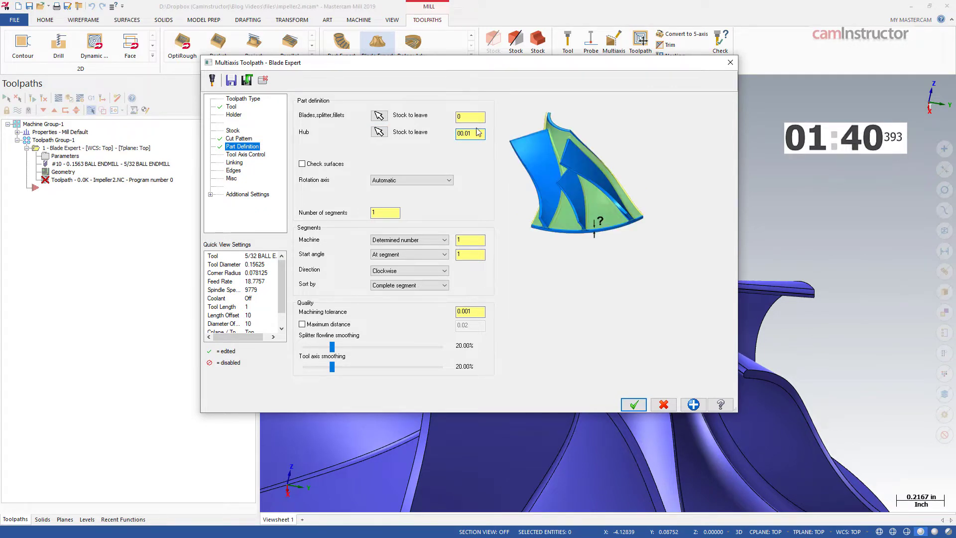
click(459, 116)
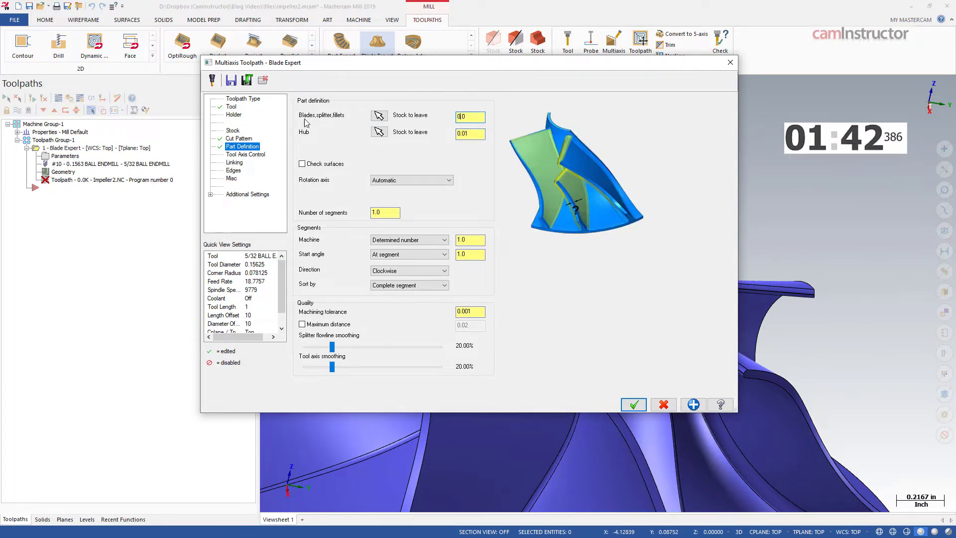
Select the blade faces and fillets bounding one impeller segment as the blades, splitter, fillets geometry.
click(379, 115)
scroll(452, 218, up, 5)
middle_drag(452, 215, 576, 298)
click(576, 284)
scroll(577, 283, up, 2)
middle_drag(522, 190, 529, 217)
scroll(530, 218, up, 4)
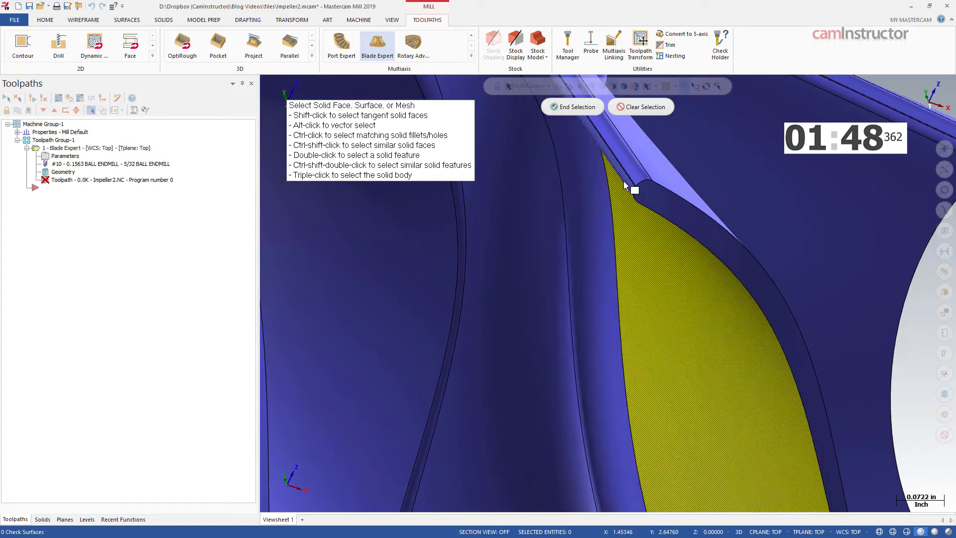
click(630, 178)
click(635, 179)
click(644, 180)
scroll(642, 184, down, 3)
mouse_move(642, 184)
middle_down()
mouse_move(613, 258)
mouse_move(638, 199)
mouse_move(638, 166)
middle_up()
scroll(677, 198, up, 5)
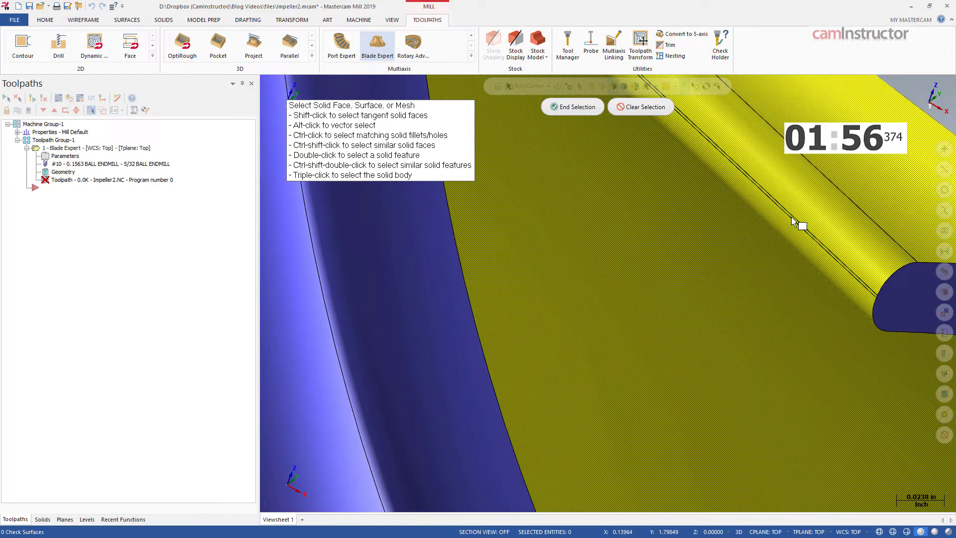
scroll(680, 253, down, 4)
scroll(682, 254, down, 5)
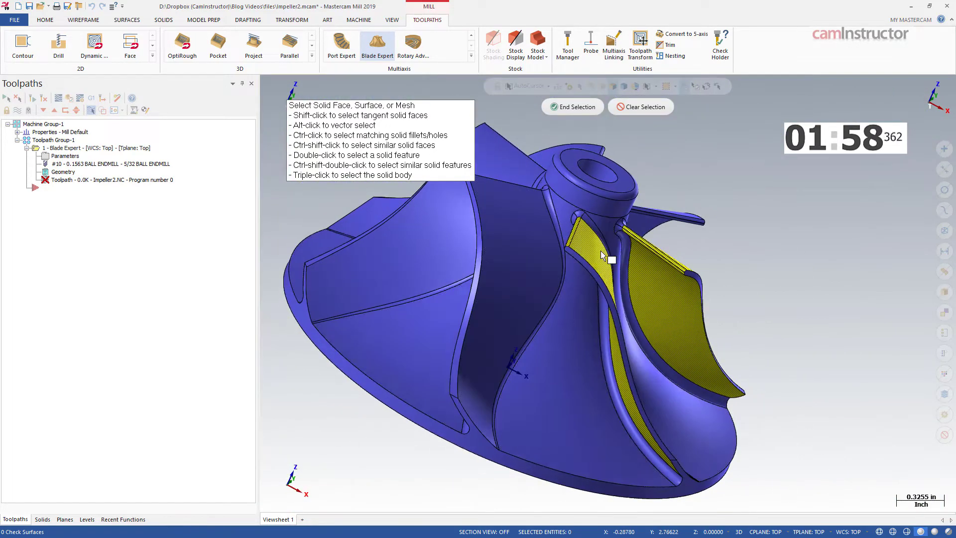
scroll(506, 293, up, 2)
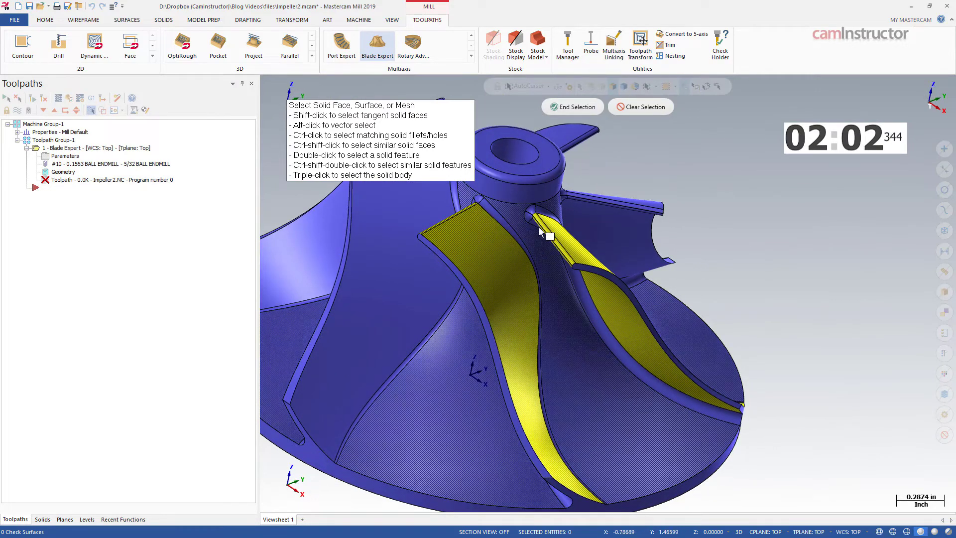
scroll(563, 273, down, 1)
scroll(563, 273, down, 1)
click(578, 107)
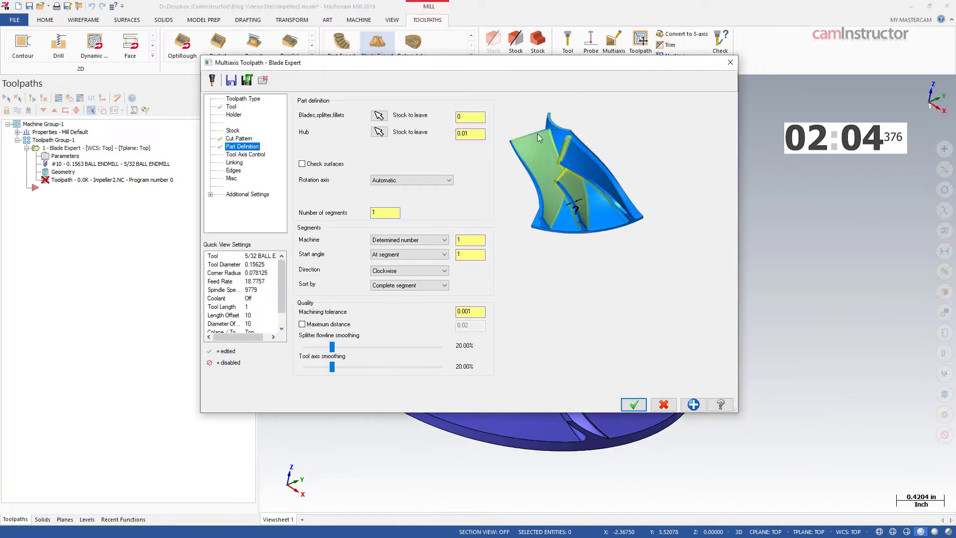
Set the number of segments to 6 and machine All segments.
click(392, 213)
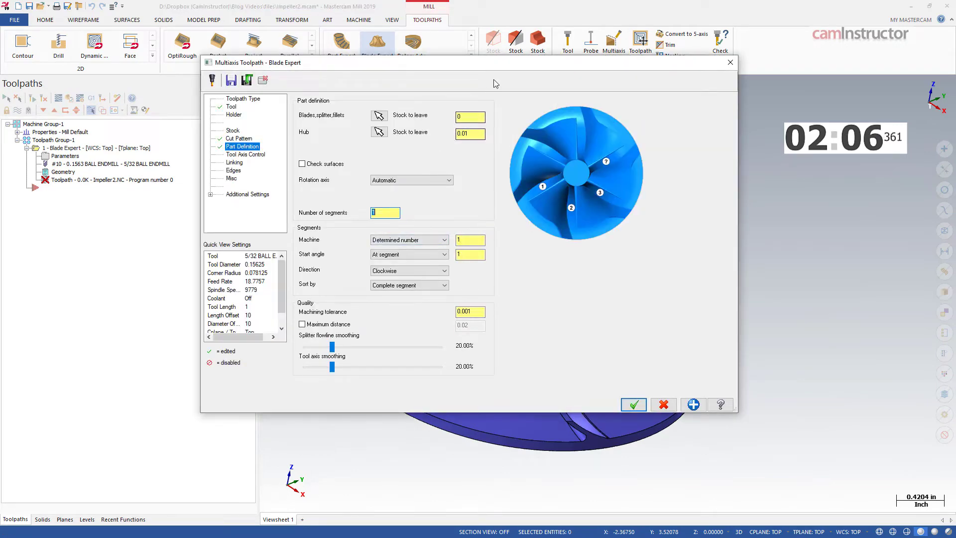
drag(592, 67, 316, 377)
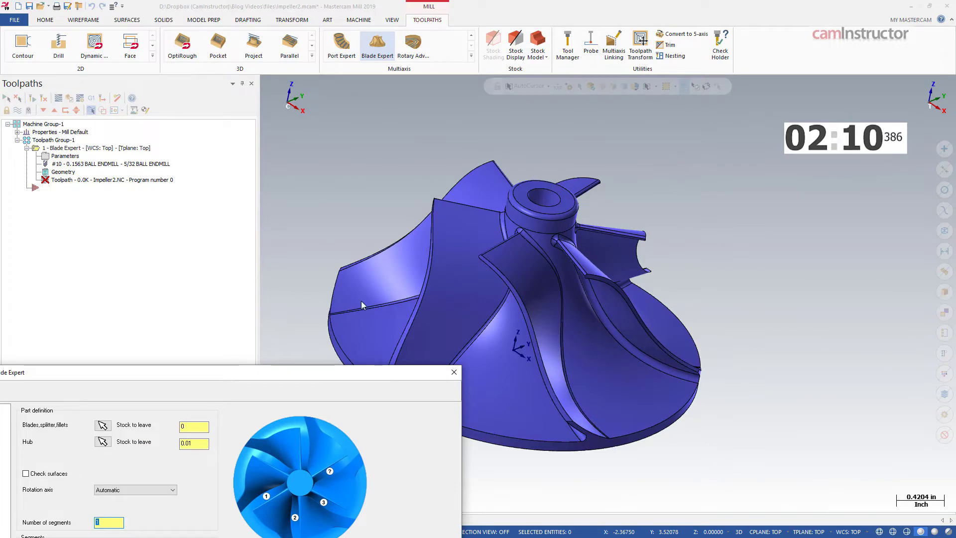
drag(293, 378, 563, 78)
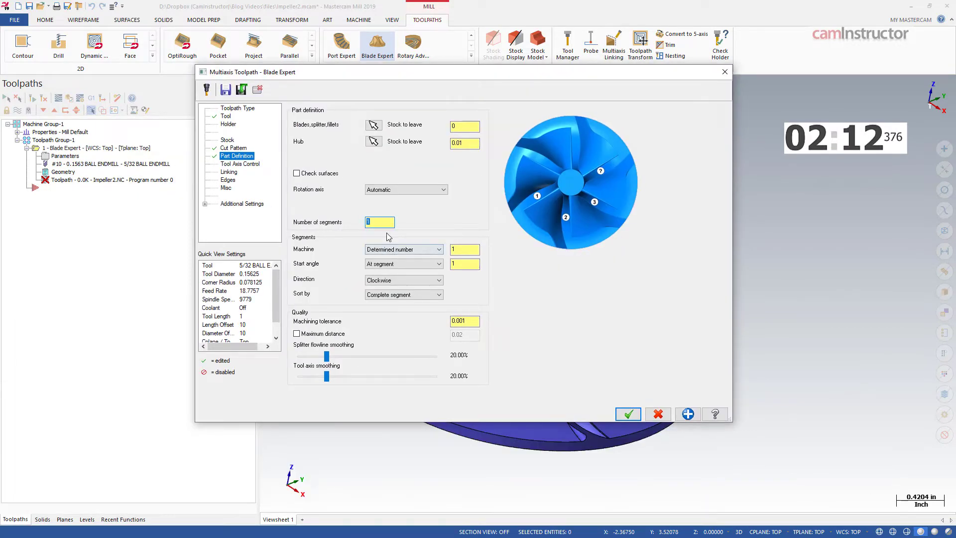
click(405, 249)
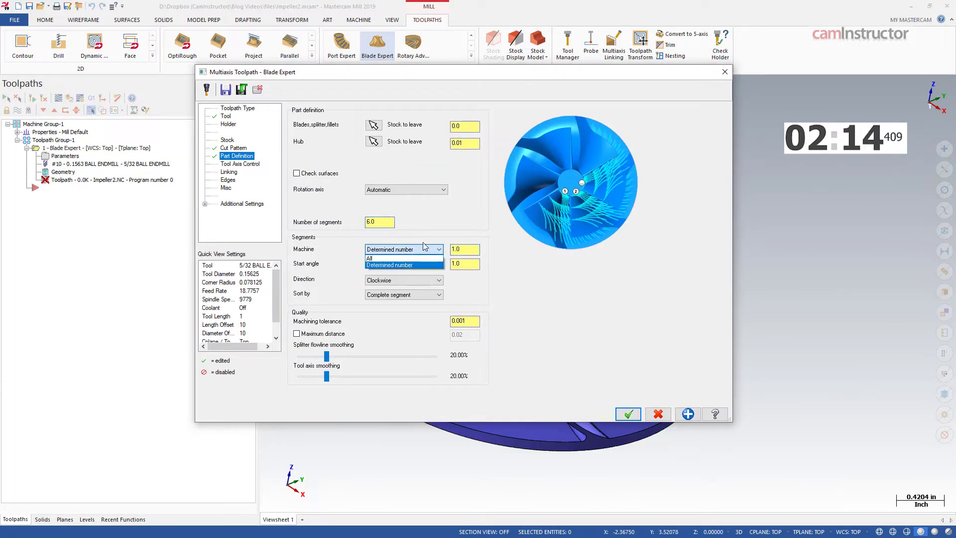
click(405, 259)
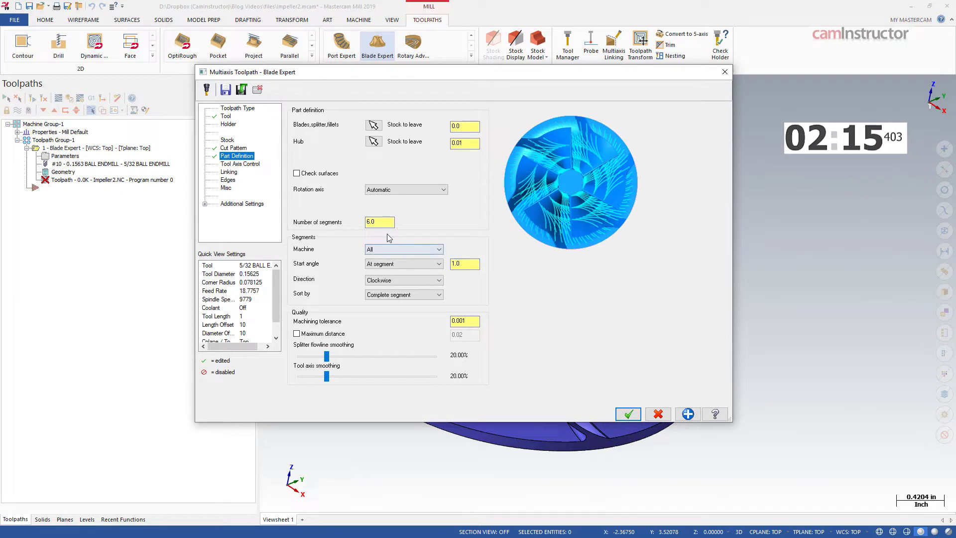
Set the machining tolerance to 0.005 and the stock to leave on the blades, splitter, fillets to 0.01, accepting the toolpath parameters.
click(476, 321)
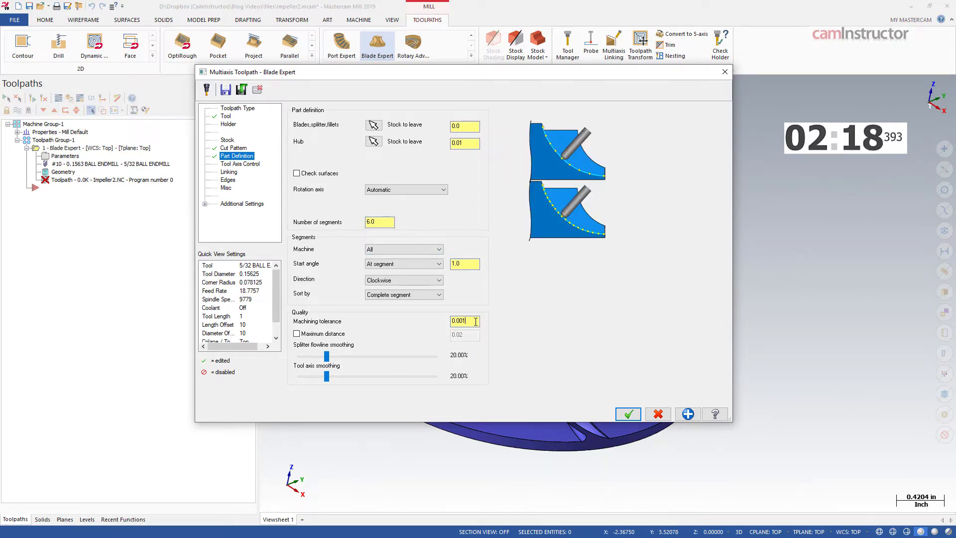
text(5)
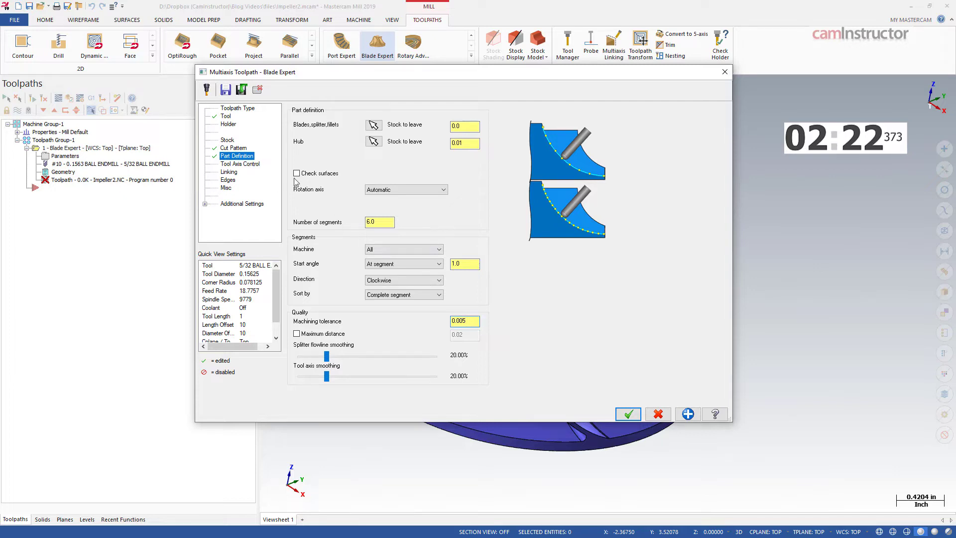
click(470, 129)
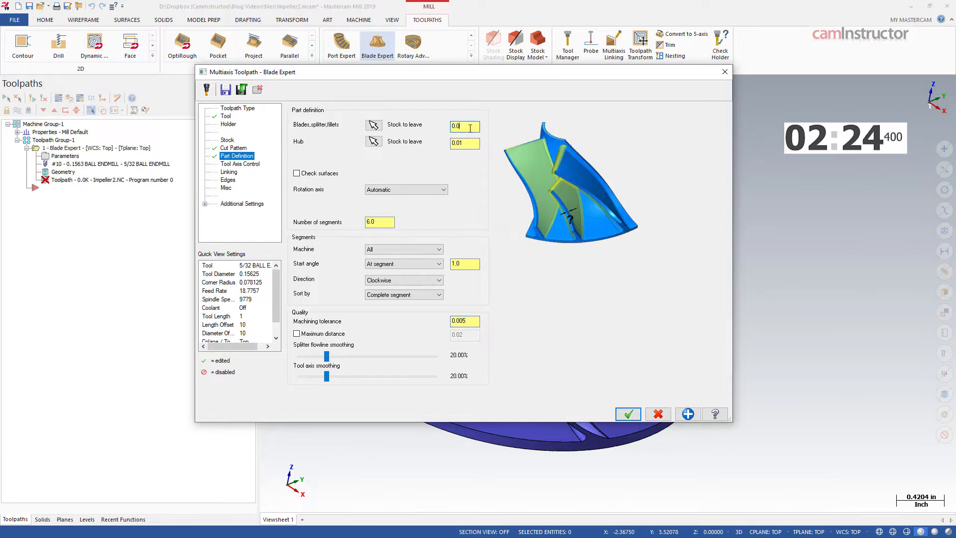
text(0)
key(BackSpace)
text(1)
key(Tab)
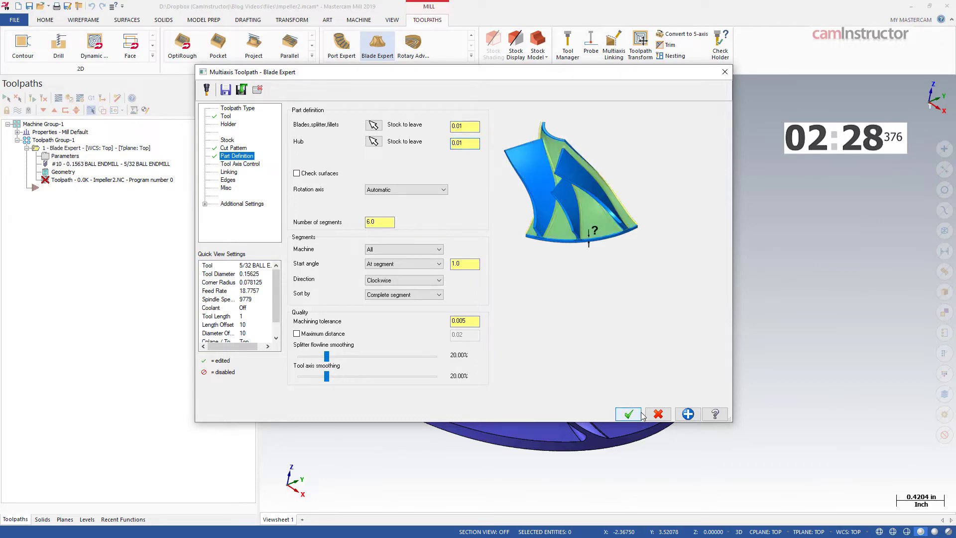
click(636, 413)
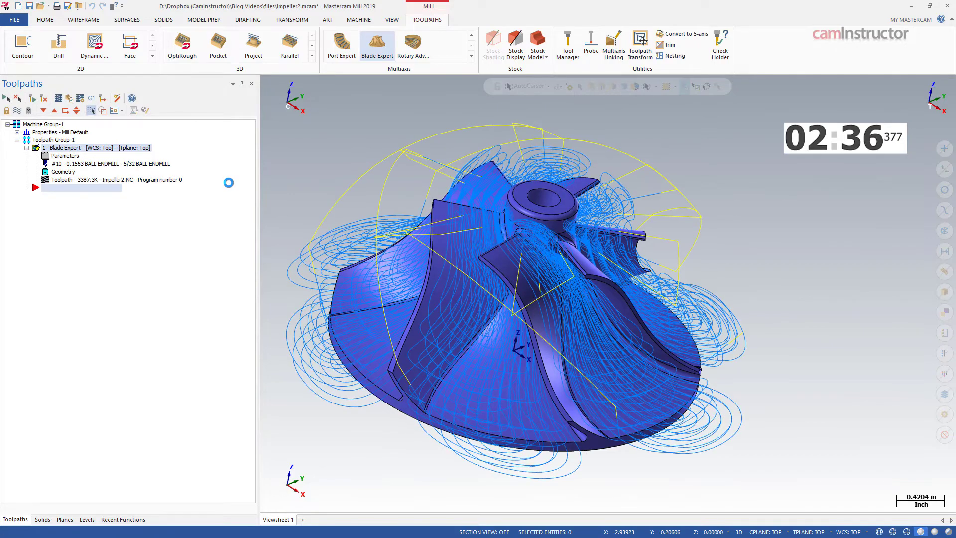
Copy the Blade Expert roughing operation and paste it twice into the toolpath group.
click(63, 141)
click(74, 150)
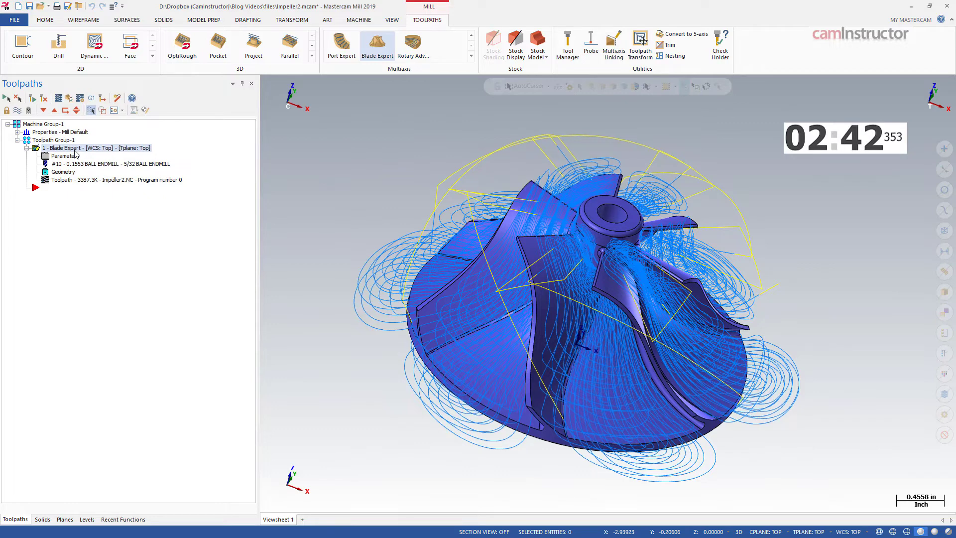
key(ctrl+v)
key(ctrl+v)
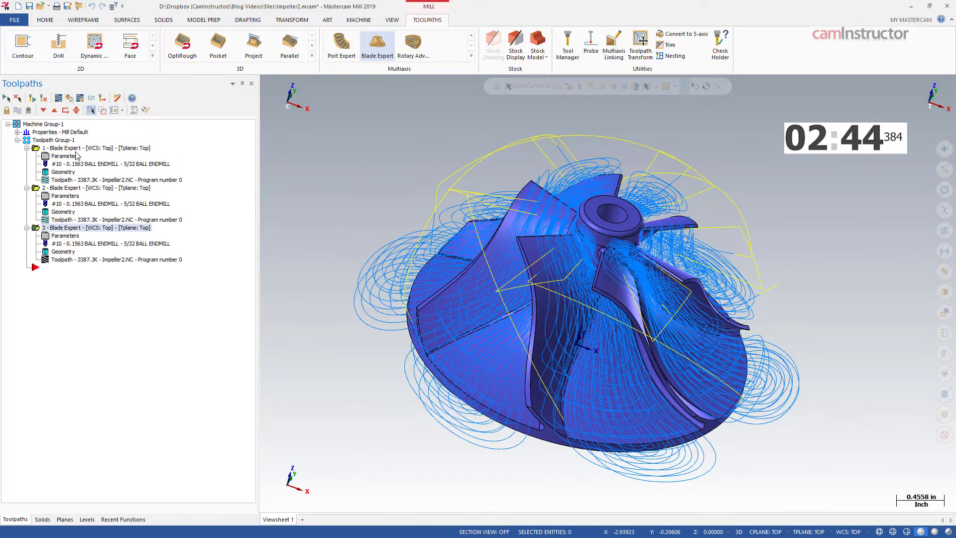
In the second Blade Expert operation's parameters, use Autodetect for the stock and set the machining pattern to Blade finishing.
click(74, 188)
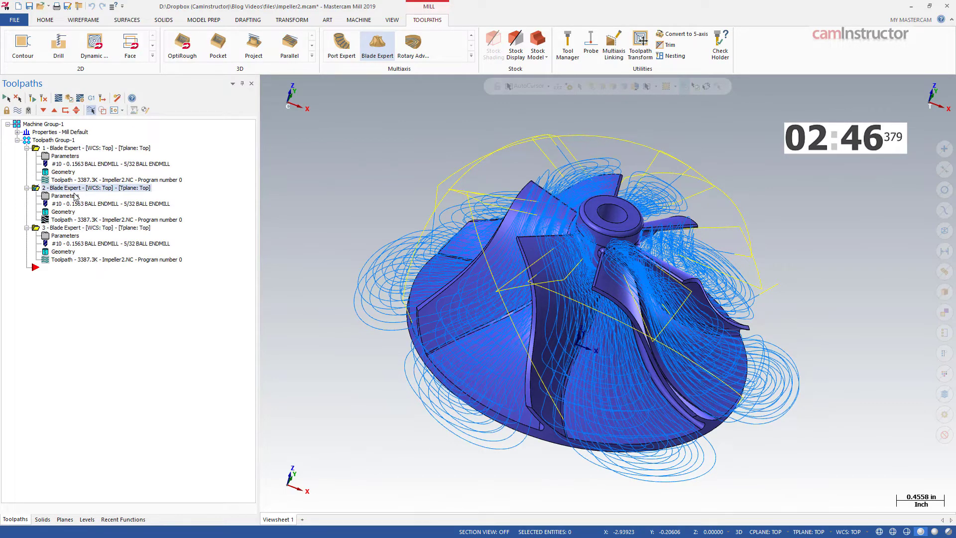
middle_drag(265, 265, 255, 260)
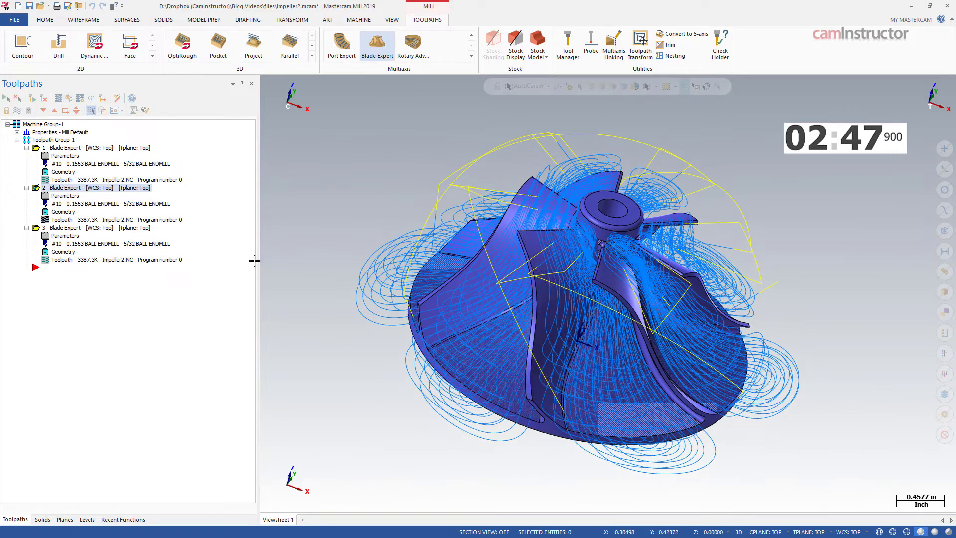
click(70, 195)
click(72, 199)
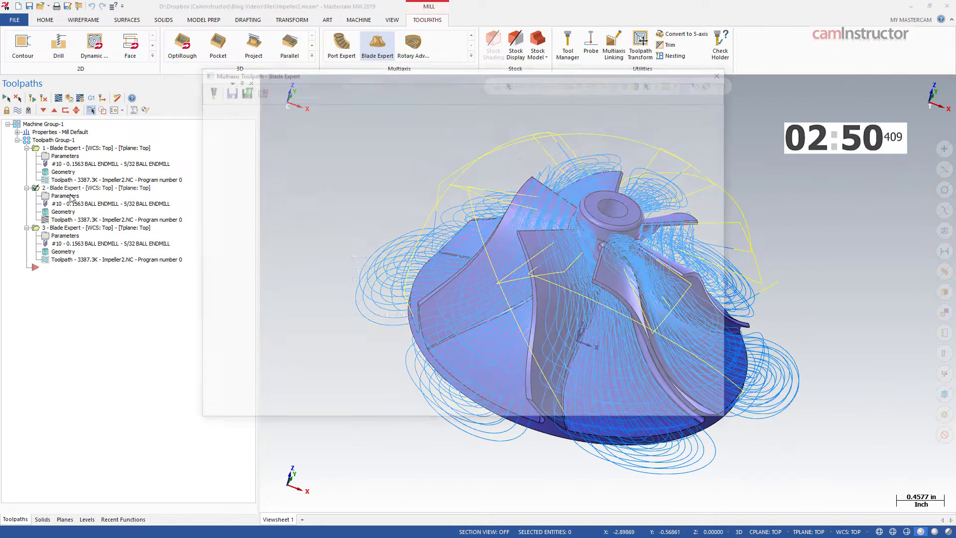
click(304, 117)
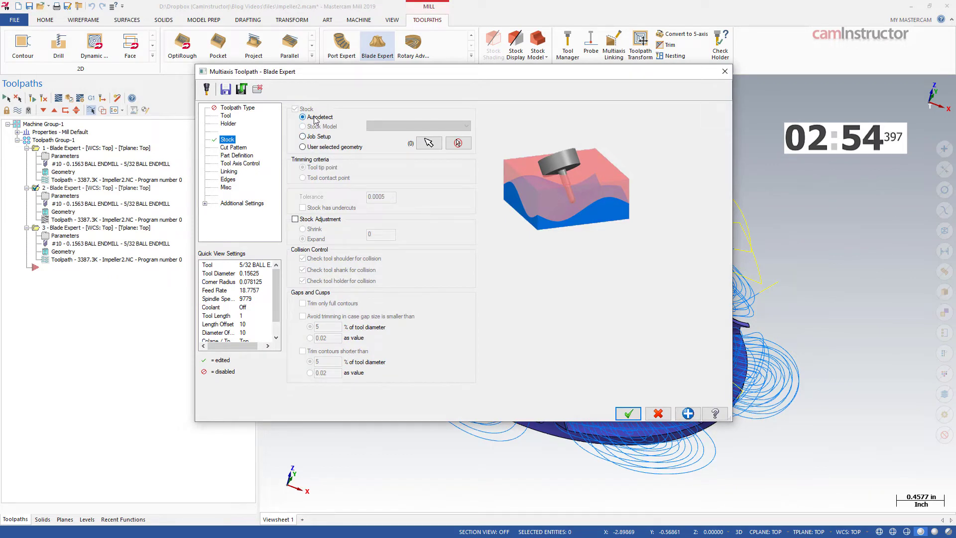
click(234, 148)
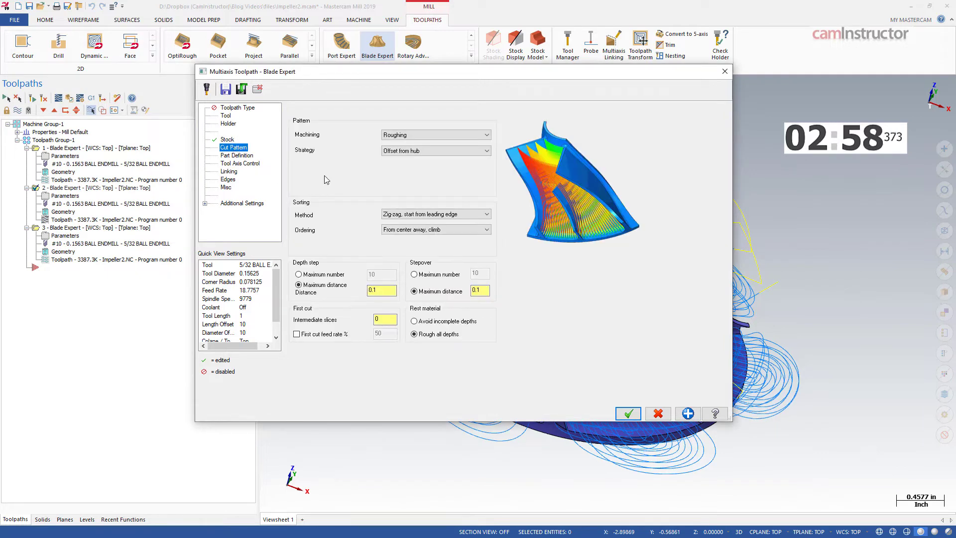
click(432, 134)
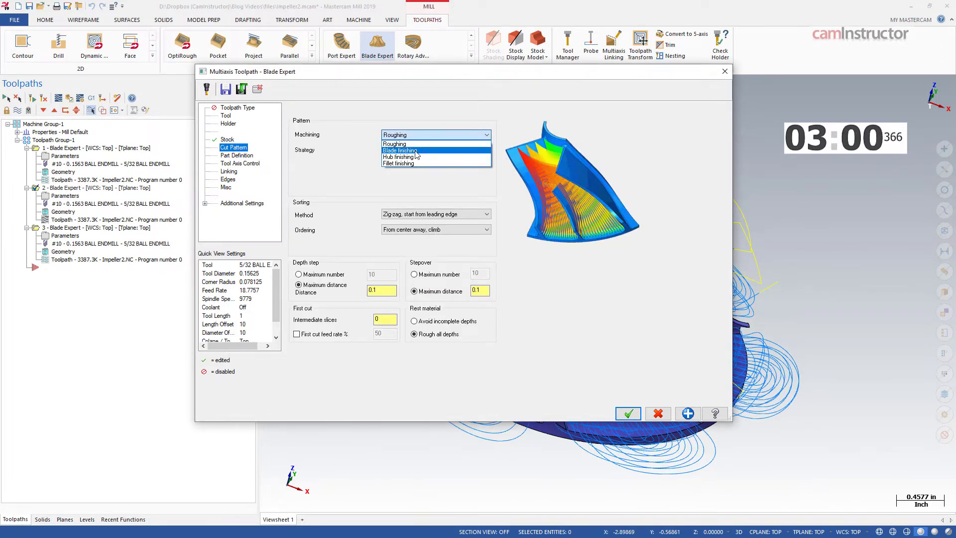
click(417, 151)
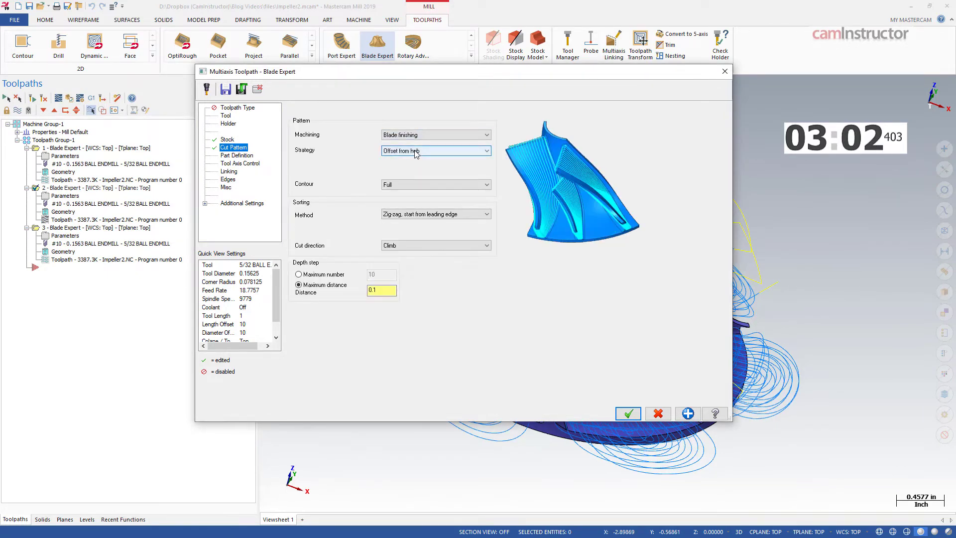
Set the blade finishing strategy to Morph between shroud and hub and the contour to Full(trim trailing edge).
click(416, 151)
click(447, 170)
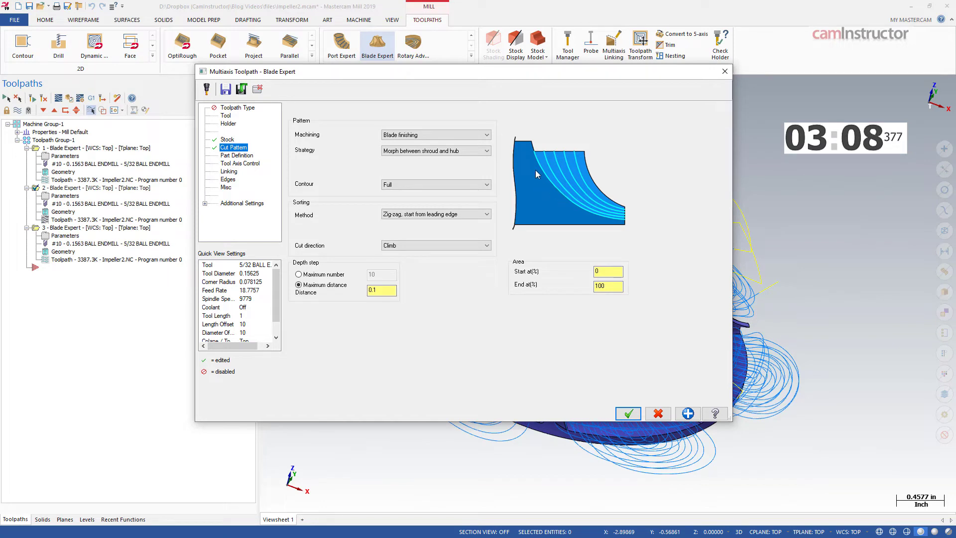
click(441, 188)
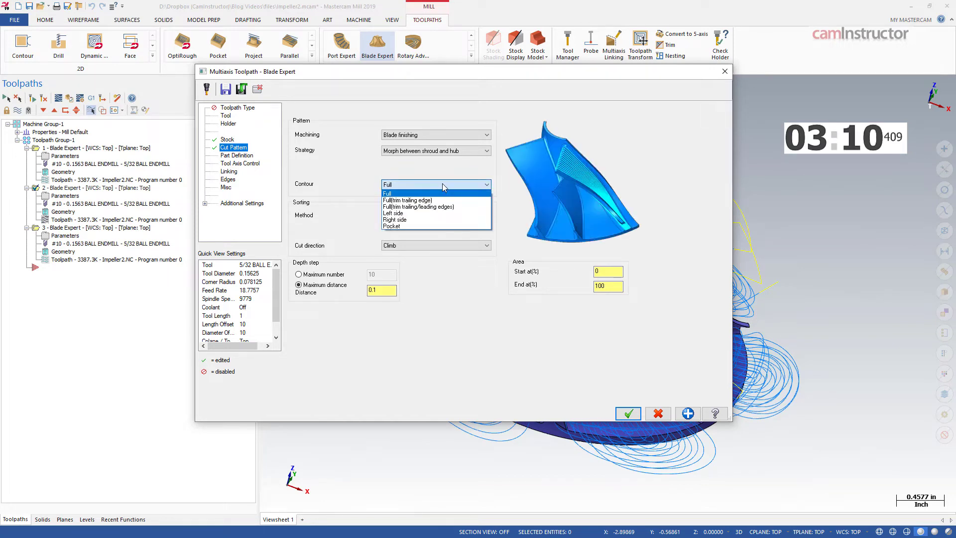
click(427, 200)
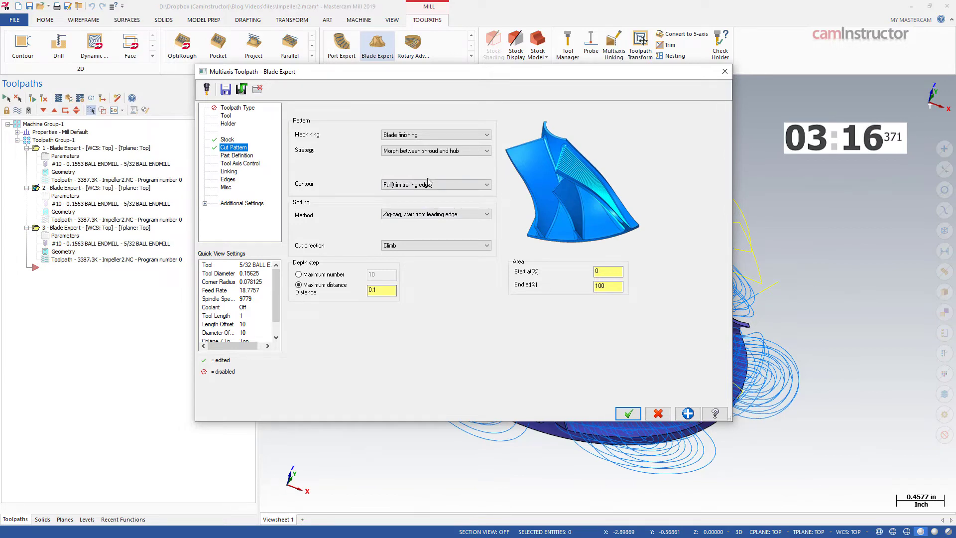
Set the stock to leave to 0 for both the hub and the blades, splitter, fillets in the part definition.
click(244, 156)
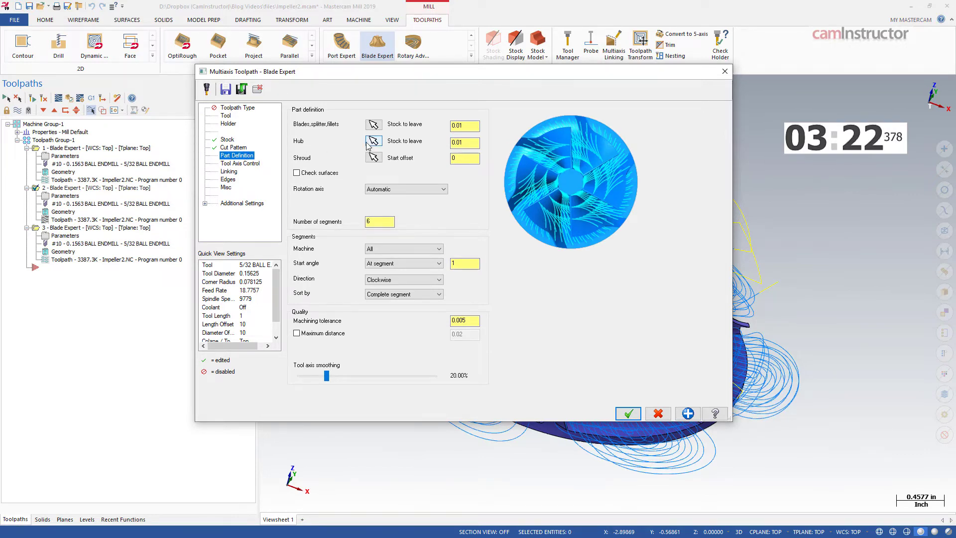
click(465, 143)
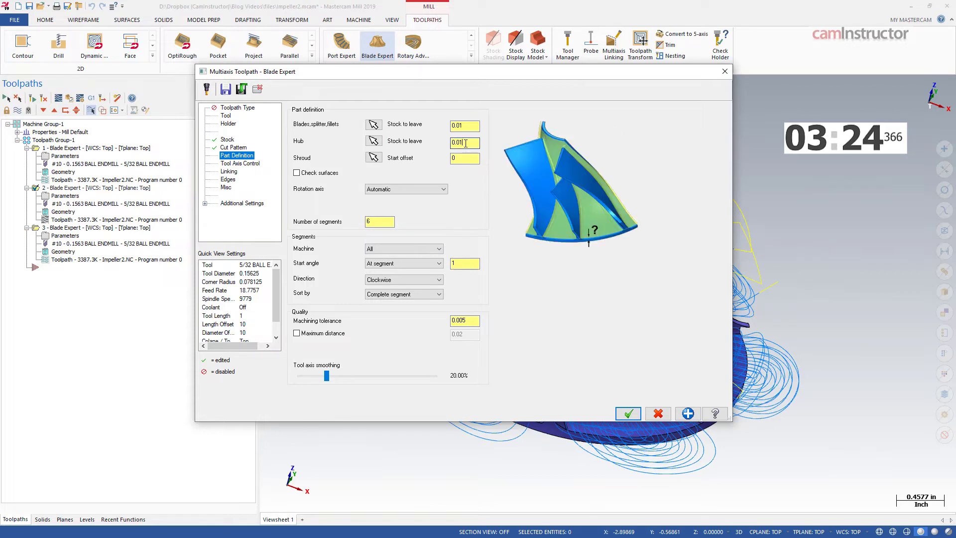
key(BackSpace)
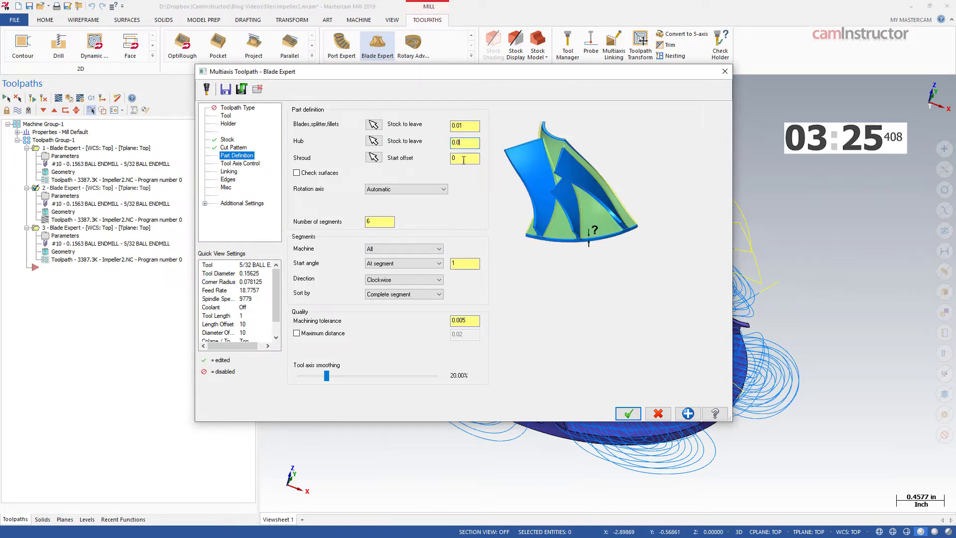
click(467, 125)
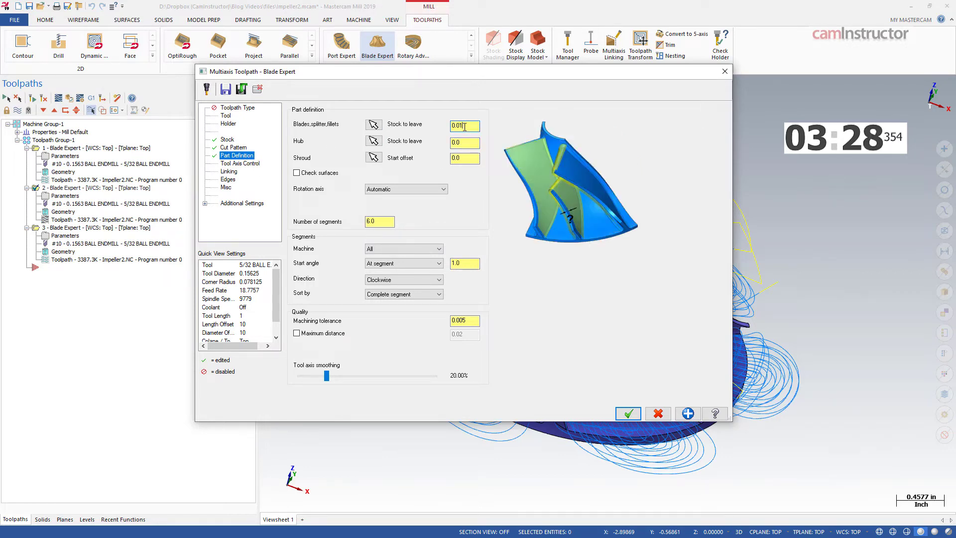
key(Return)
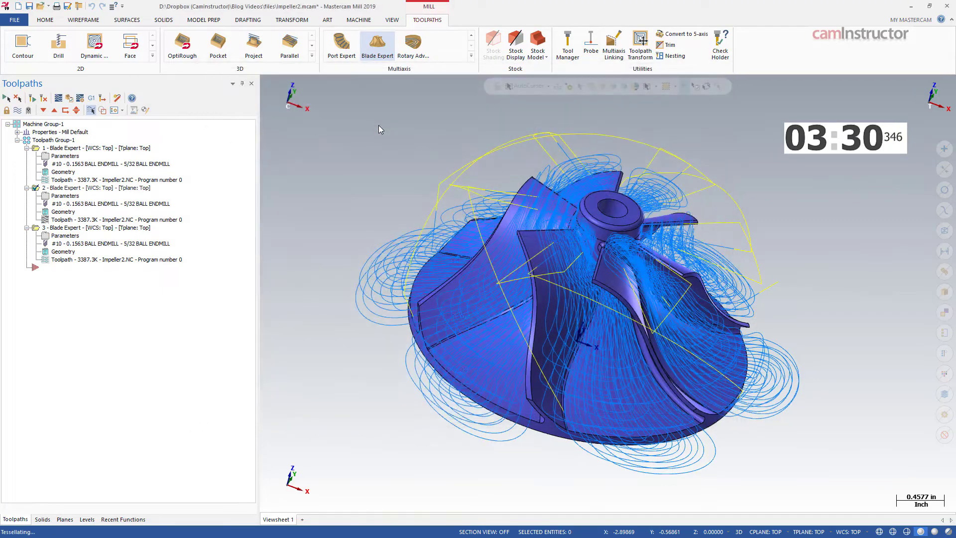
Replace the blades, splitter, fillets selection with the side faces and fillets of a single blade.
scroll(647, 260, up, 4)
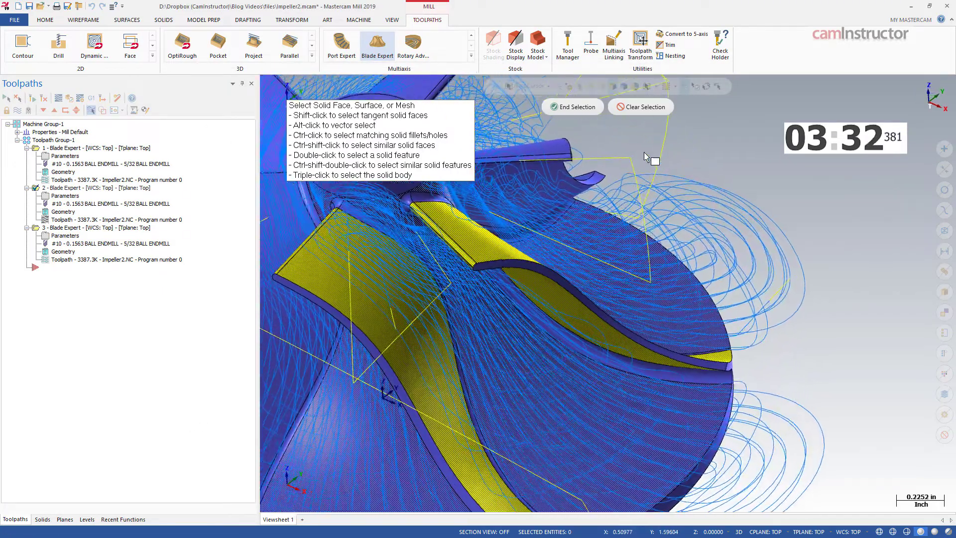
click(633, 108)
scroll(572, 209, up, 5)
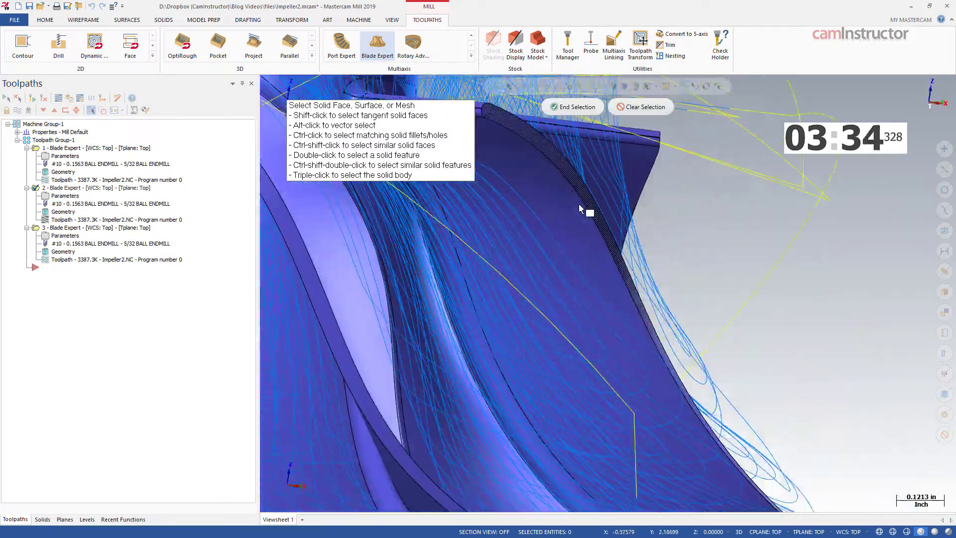
click(550, 258)
scroll(540, 224, up, 8)
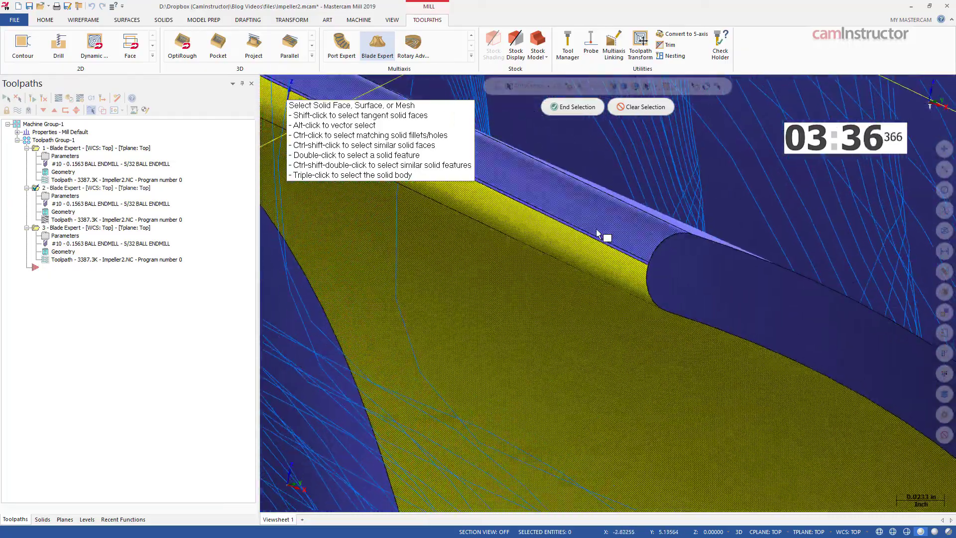
scroll(570, 273, down, 6)
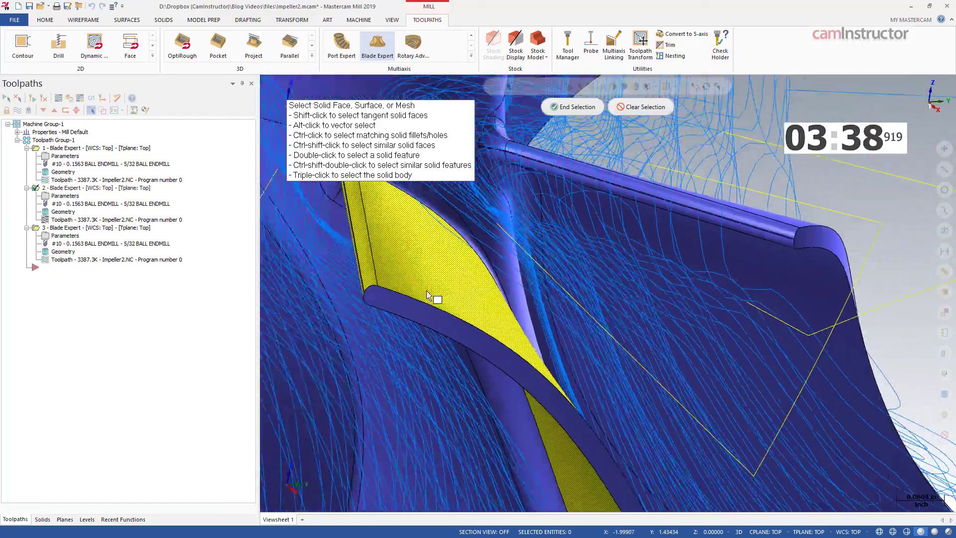
scroll(427, 295, down, 6)
click(573, 107)
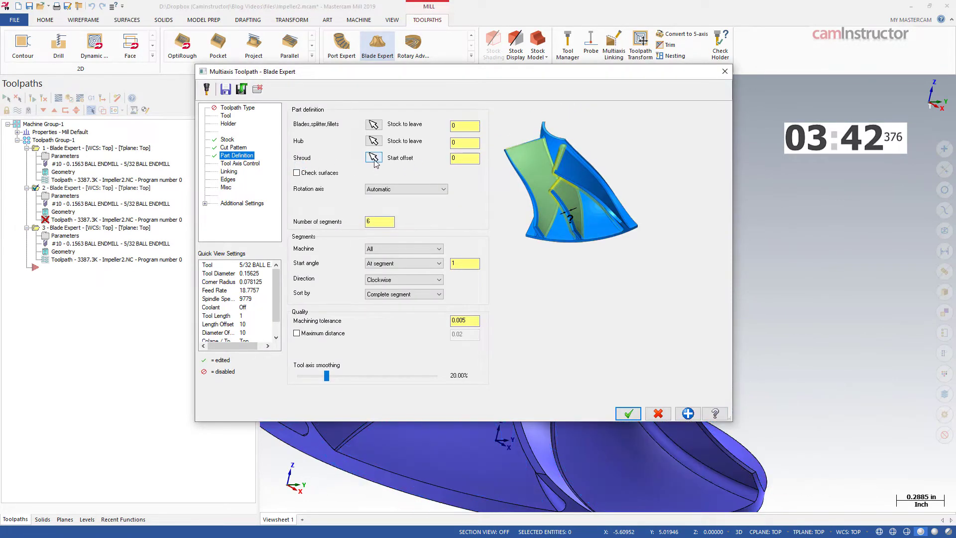
Select the narrow outer edge face of the blade as the part definition's shroud geometry.
click(374, 158)
scroll(503, 226, up, 3)
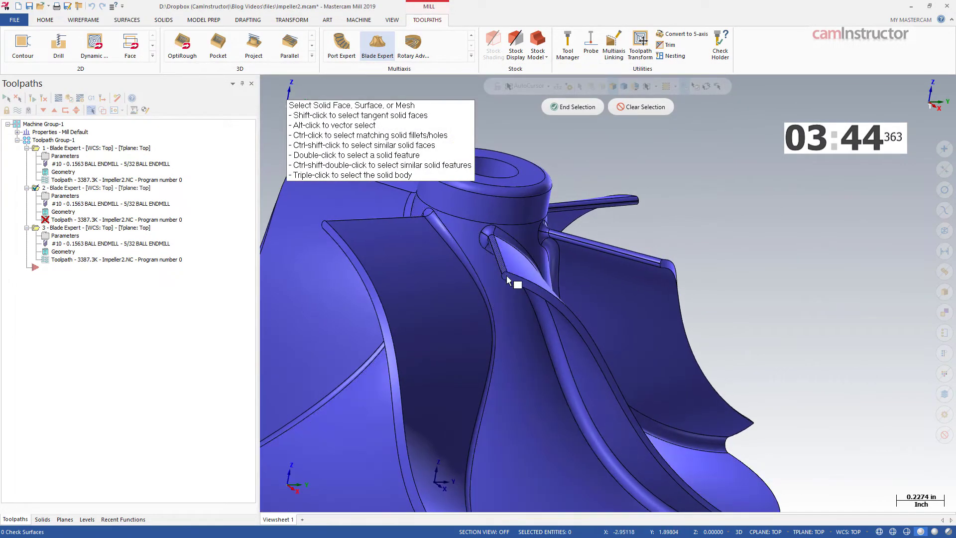
click(528, 289)
click(573, 107)
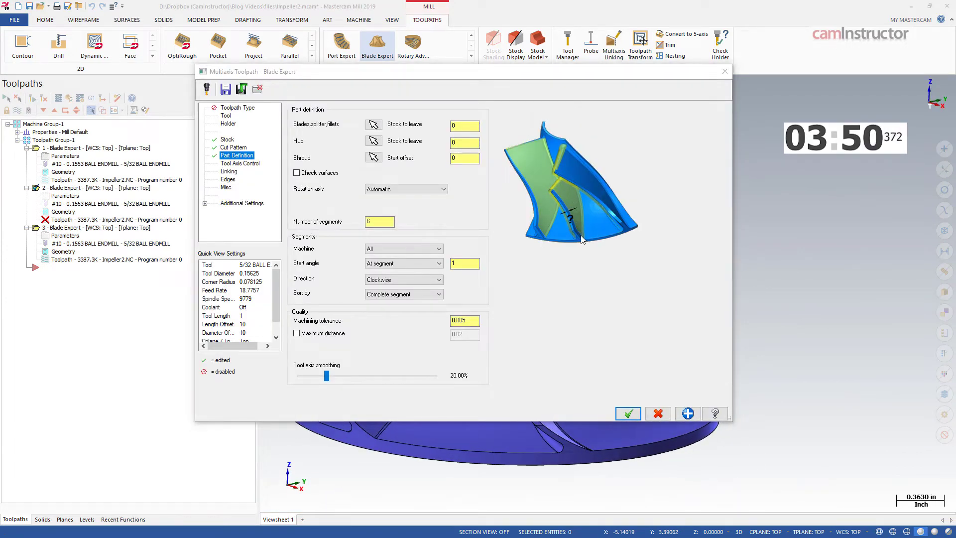
Enable check surfaces in the part definition and select the outer rim face of the impeller's base disc as check geometry.
click(297, 173)
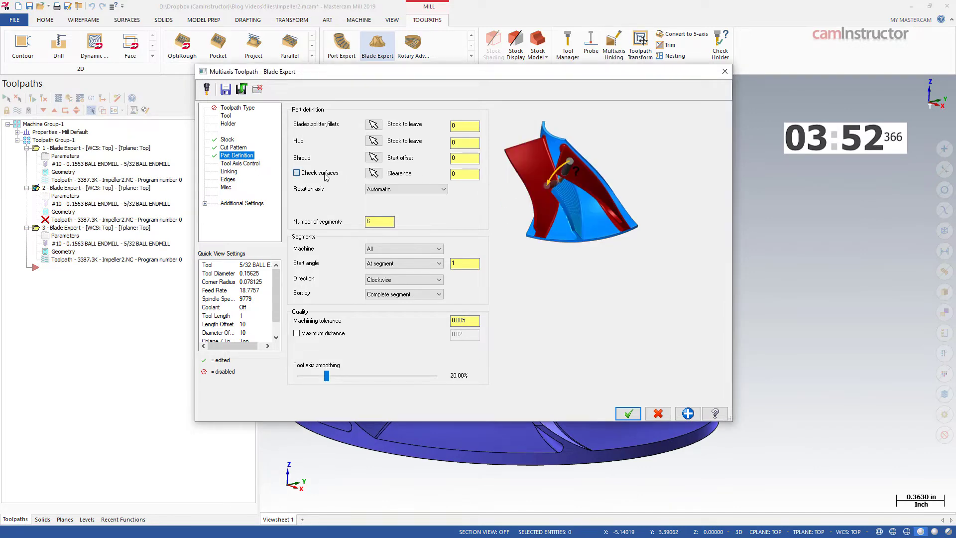
click(374, 174)
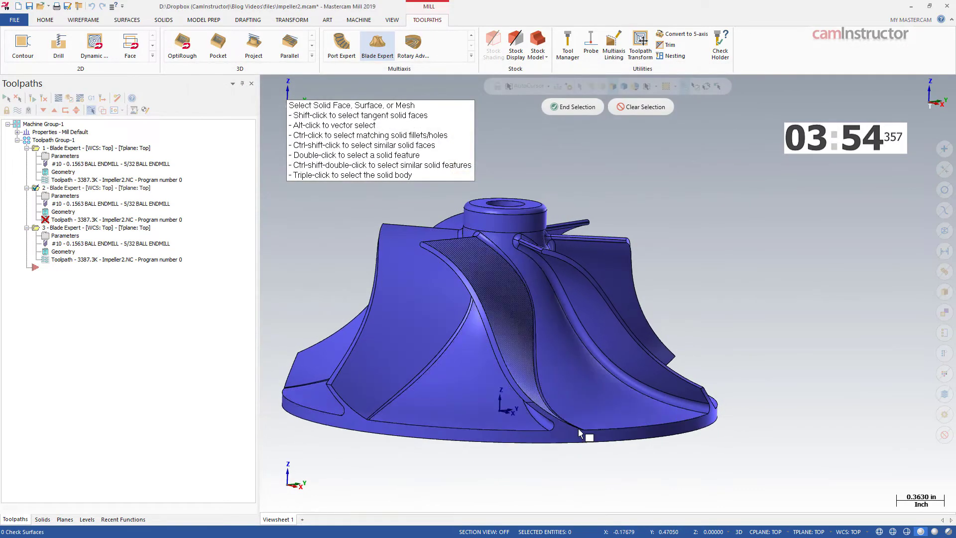
click(570, 448)
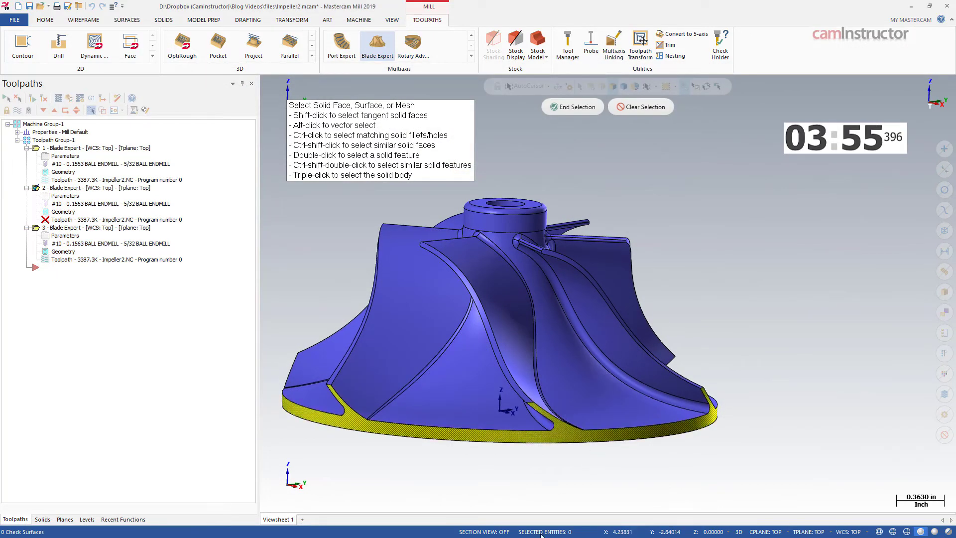
click(585, 108)
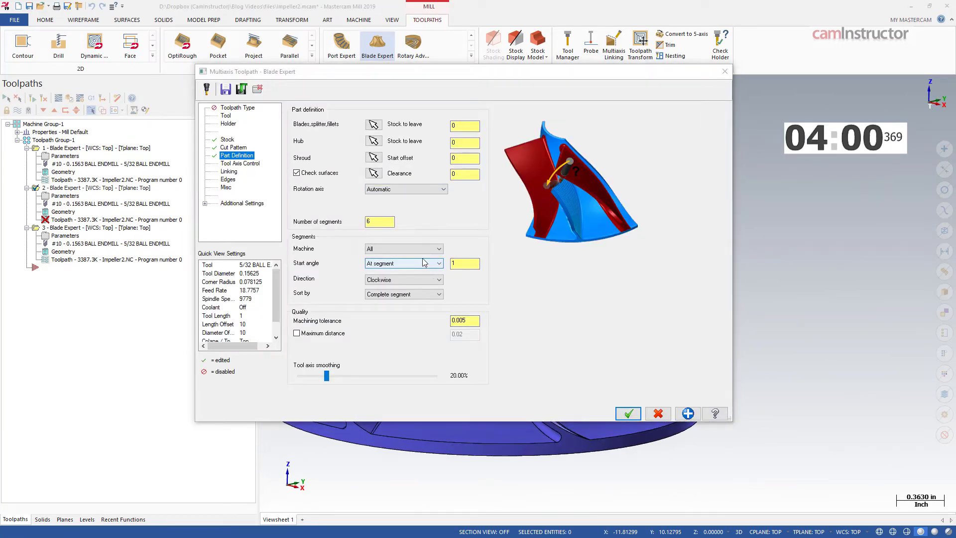
double_click(381, 223)
double_click(468, 321)
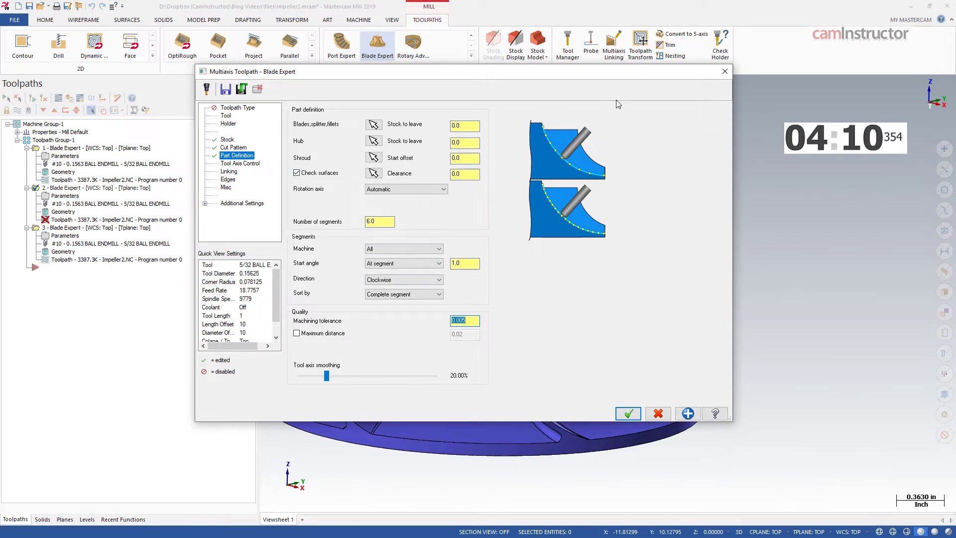
drag(622, 74, 547, 59)
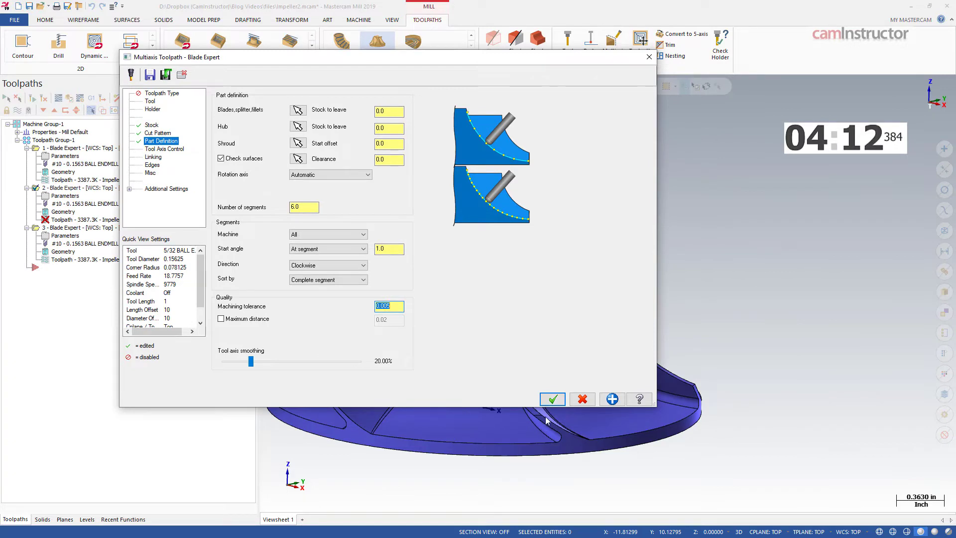
drag(352, 59, 412, 74)
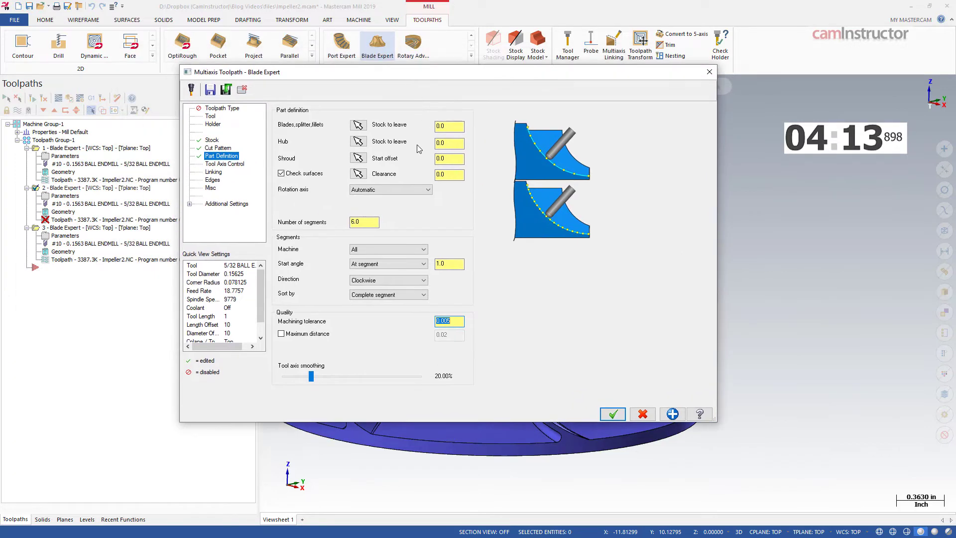
Turn off automatic links between slices in the linking settings and use Blend spline for them instead.
click(215, 167)
click(218, 172)
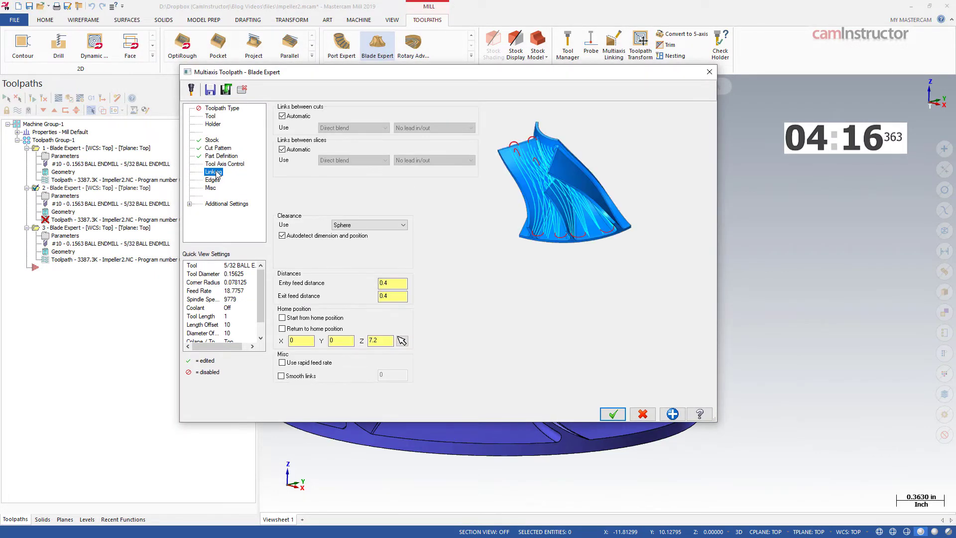
click(295, 147)
click(354, 160)
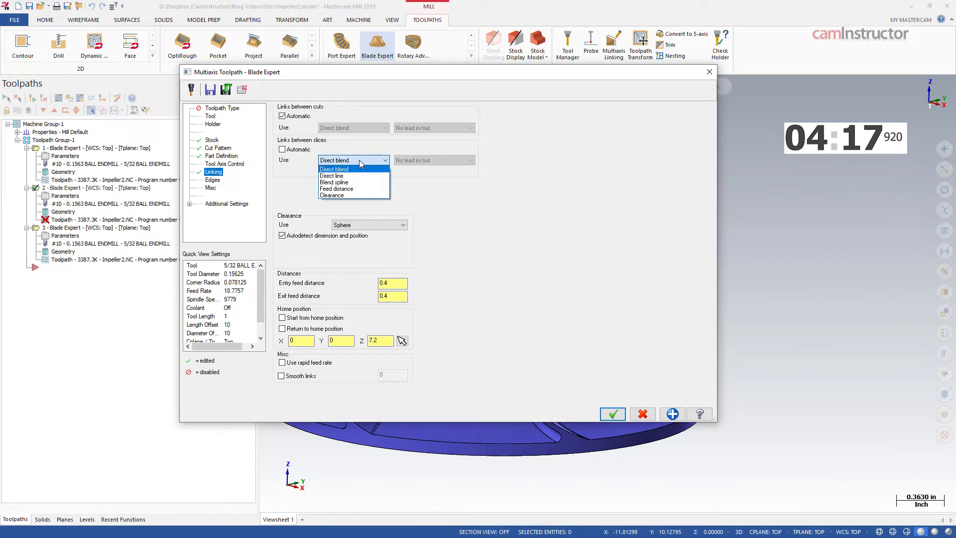
click(350, 185)
click(282, 116)
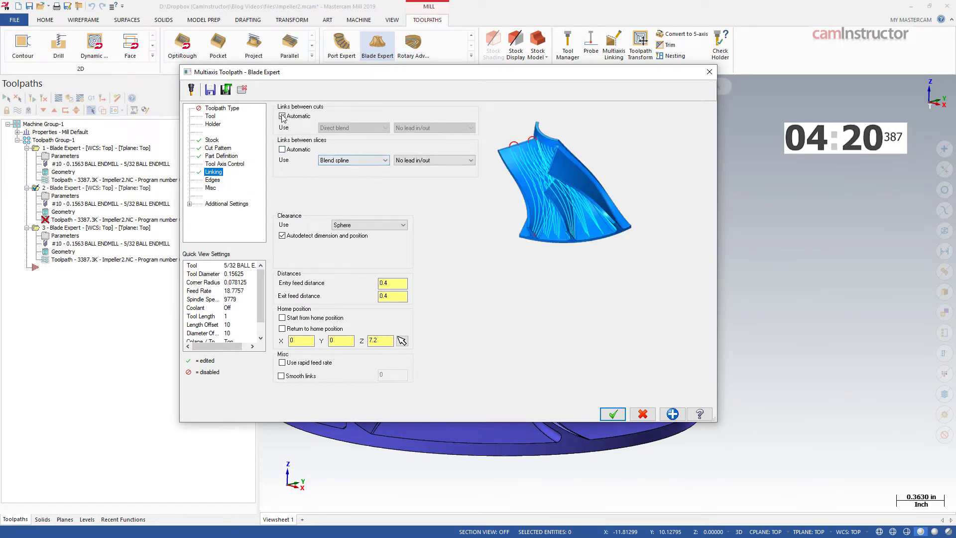
click(352, 128)
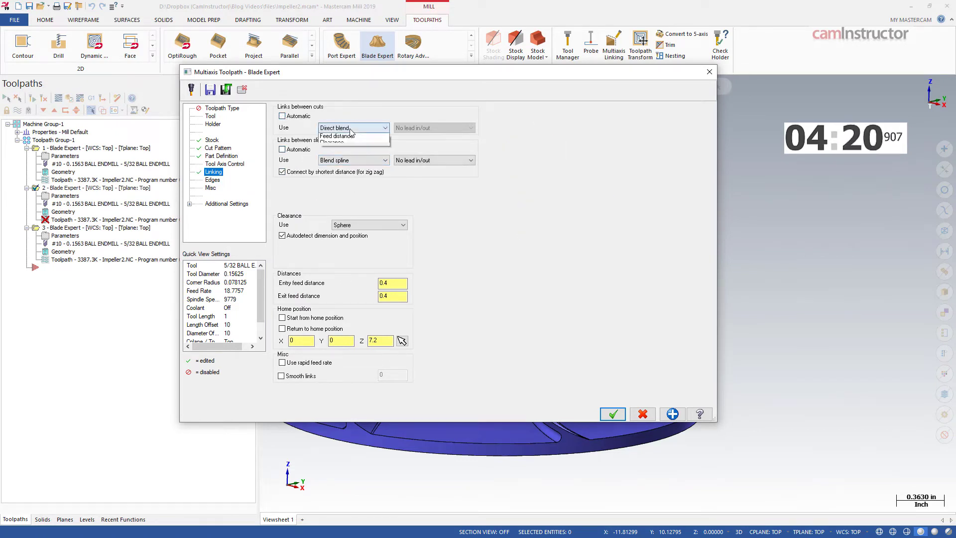
click(299, 118)
click(283, 117)
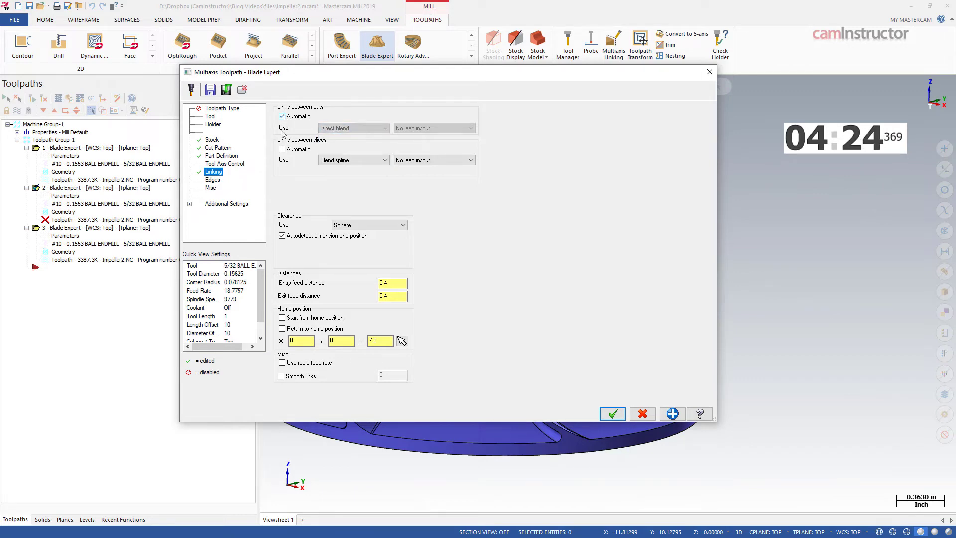
Accept the blade finishing parameters and generate the second operation's toolpath.
key(Return)
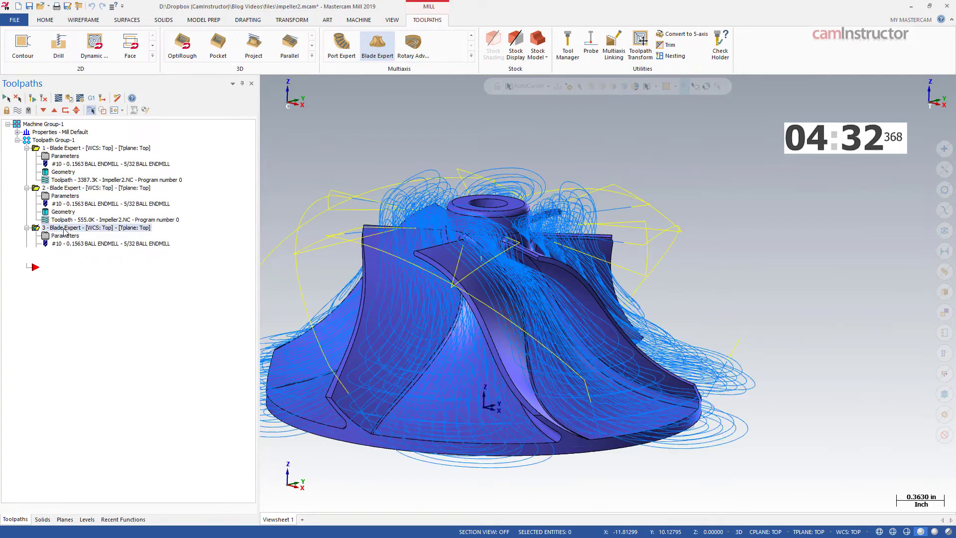
In the third Blade Expert operation, set the stock to Autodetect and the cut pattern's machining to Hub finishing.
click(67, 236)
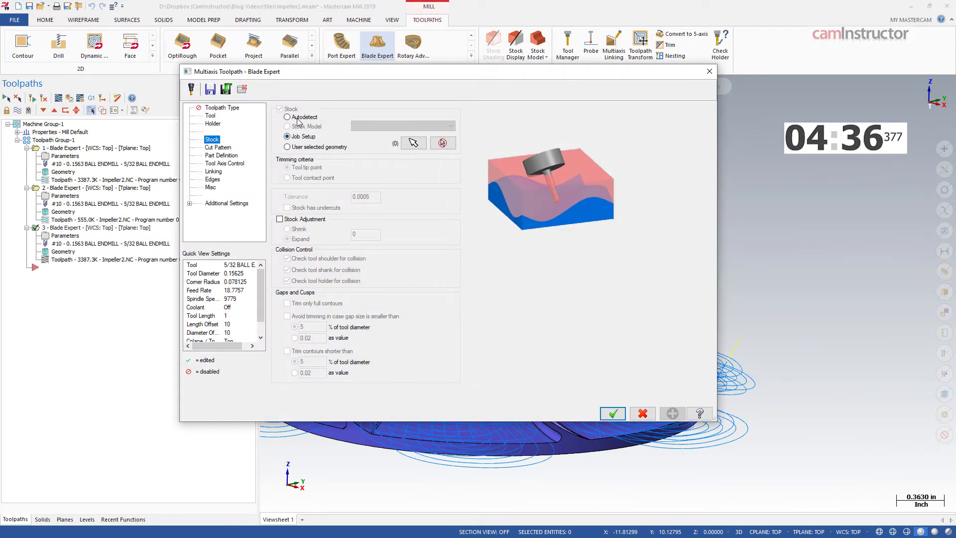
click(299, 119)
click(229, 148)
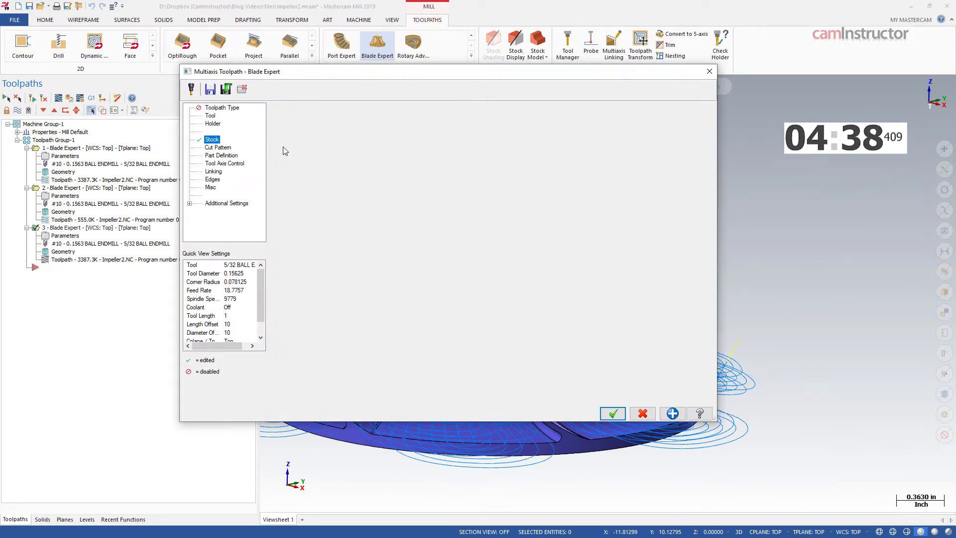
click(449, 135)
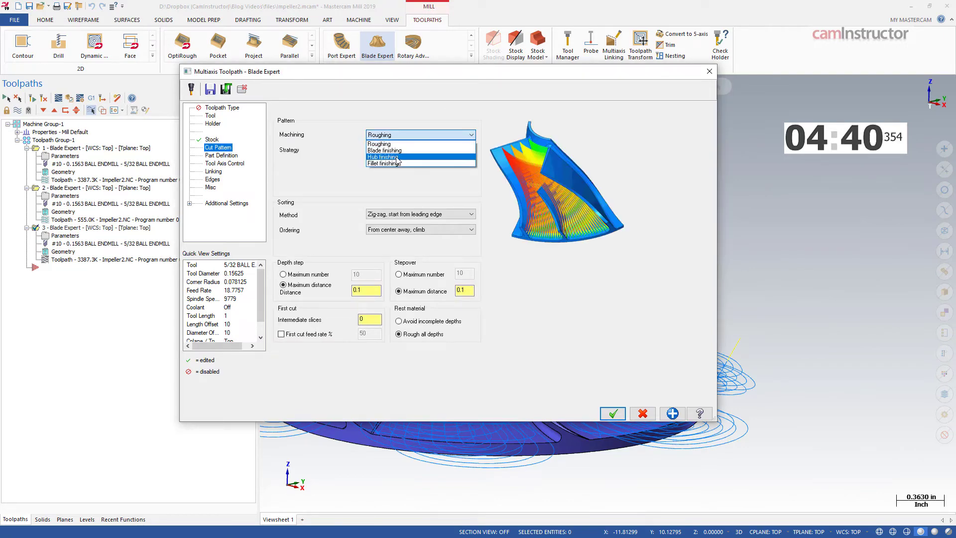
click(400, 157)
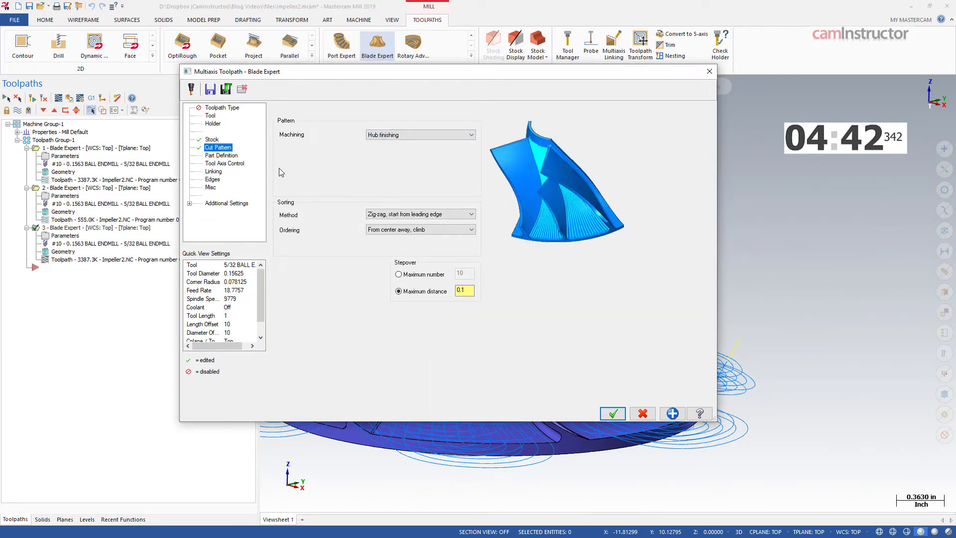
Set the stock to leave to 0 for both the blades and the hub, and accept the third operation's parameters.
click(221, 156)
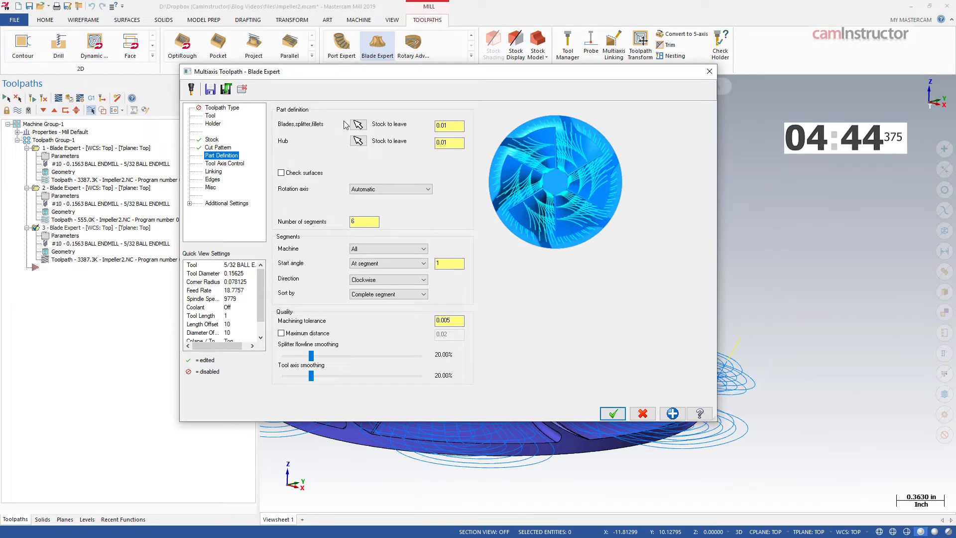
click(455, 127)
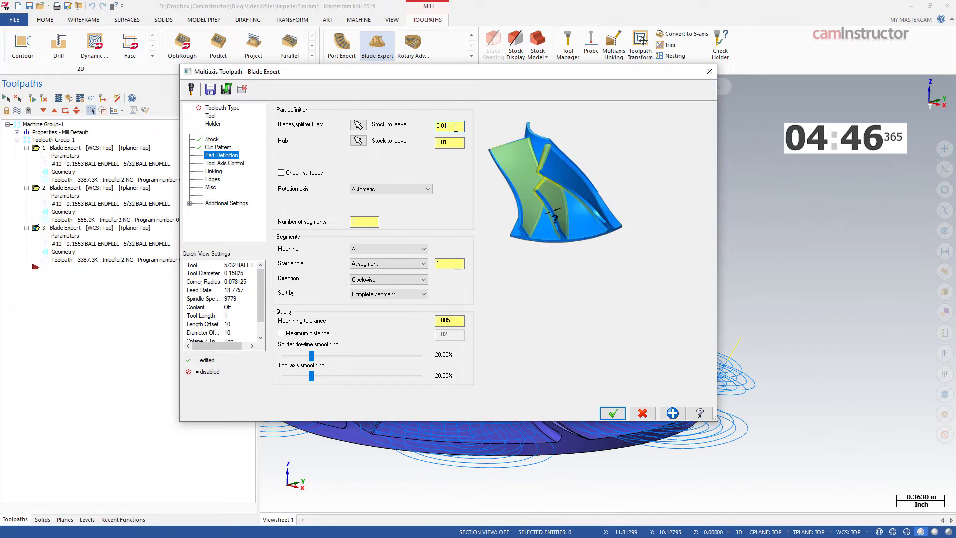
click(457, 142)
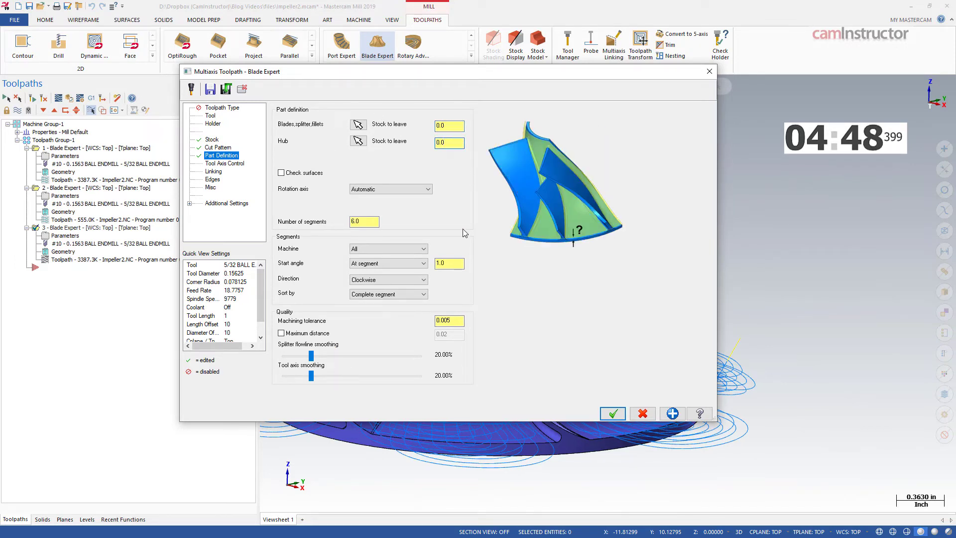
click(460, 322)
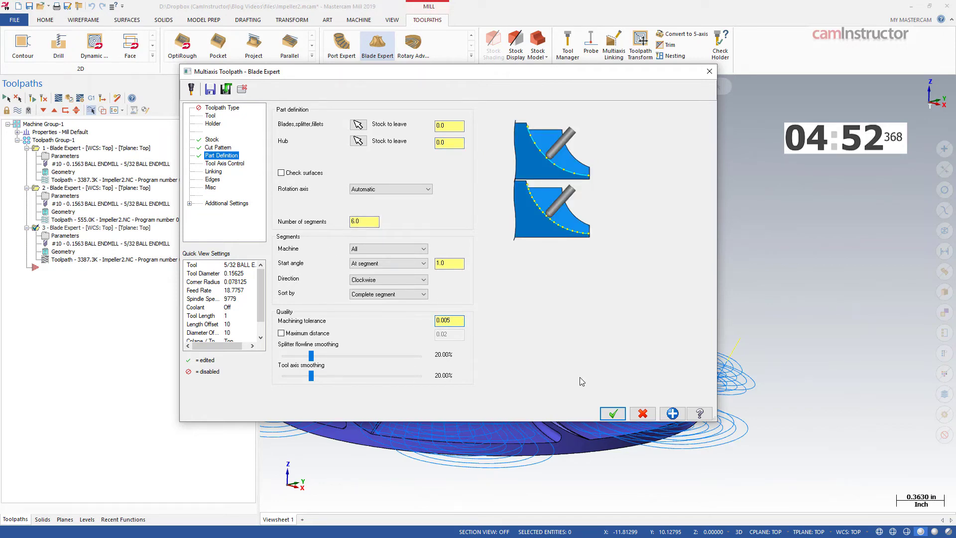
click(613, 413)
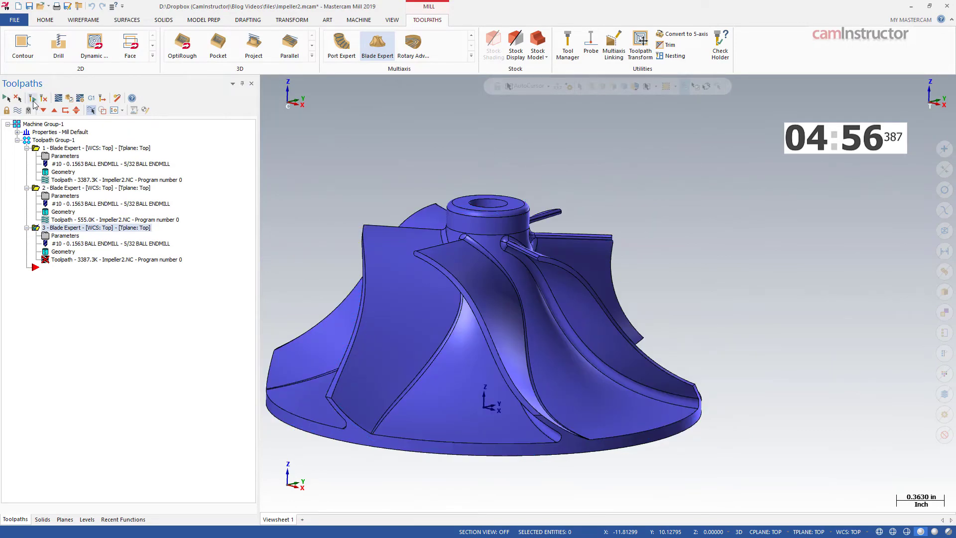
Regenerate the hub finishing toolpath and display the toolpaths of the blade finishing and roughing operations.
click(32, 99)
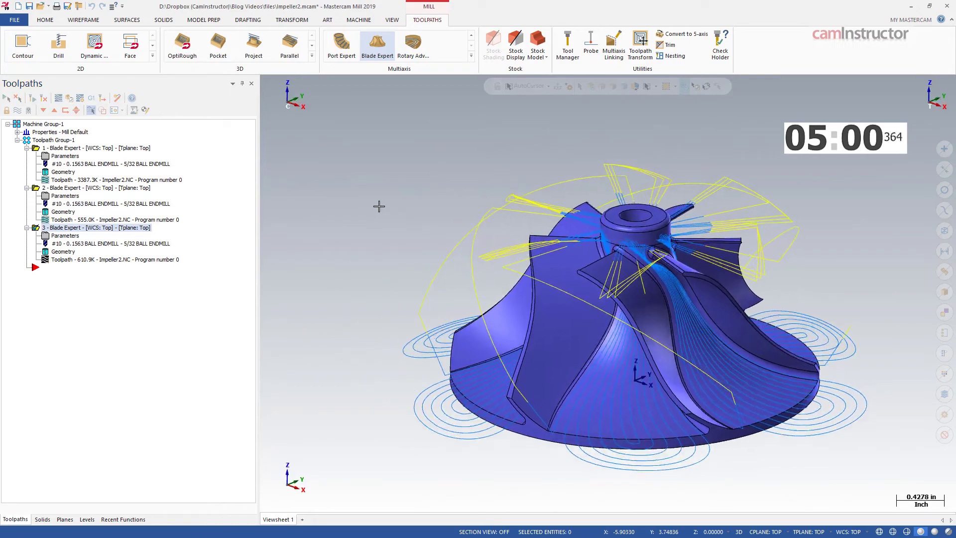
click(87, 189)
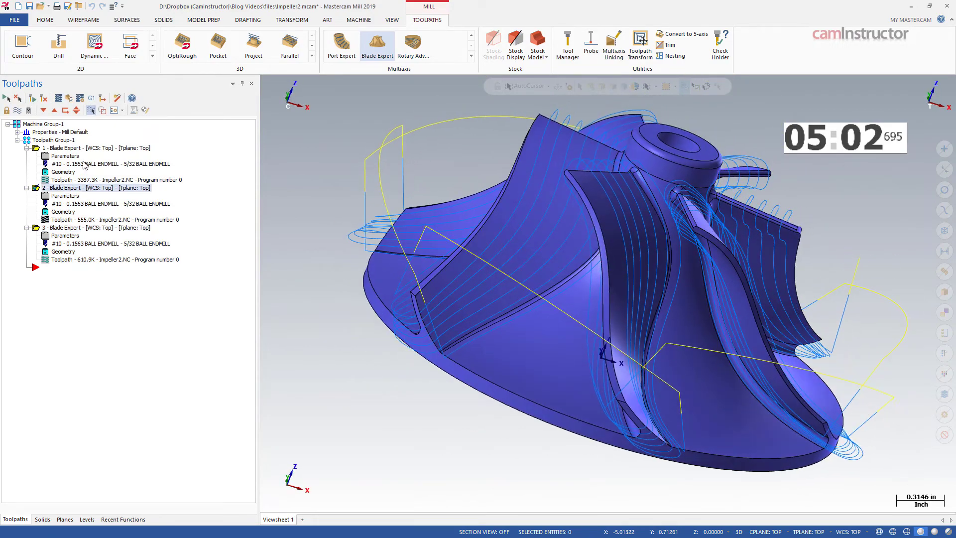
click(91, 151)
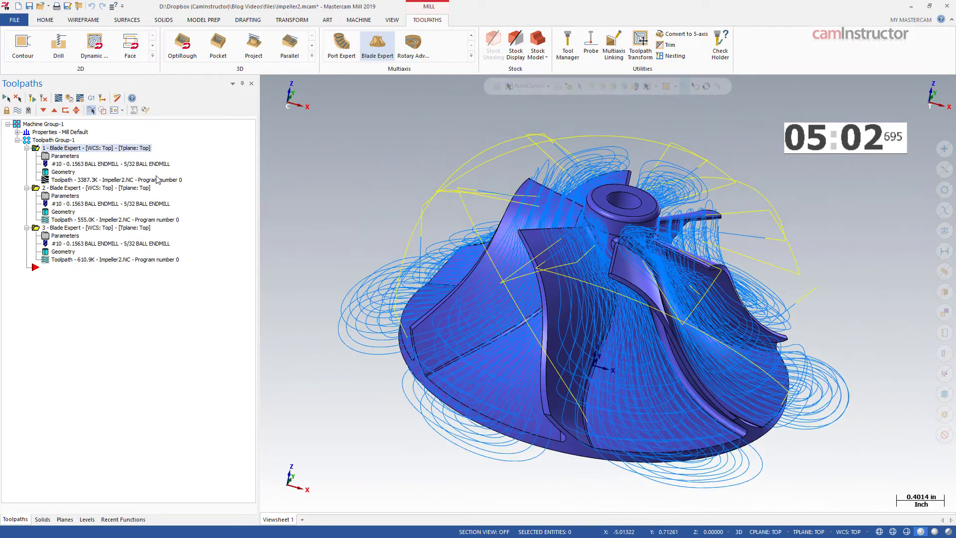
Select the whole toolpath group and run a Verify simulation of all three operations in Mastercam Simulator.
click(54, 141)
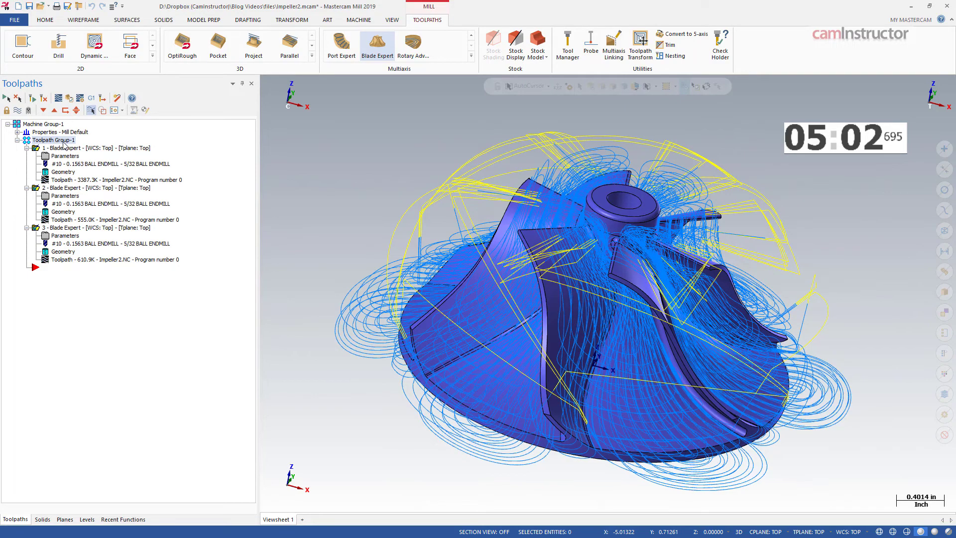
click(69, 98)
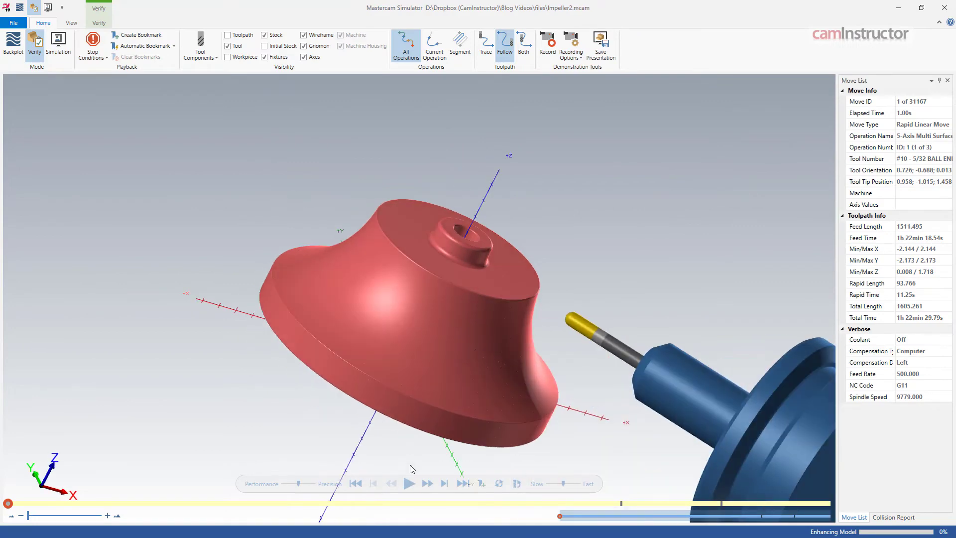
click(410, 483)
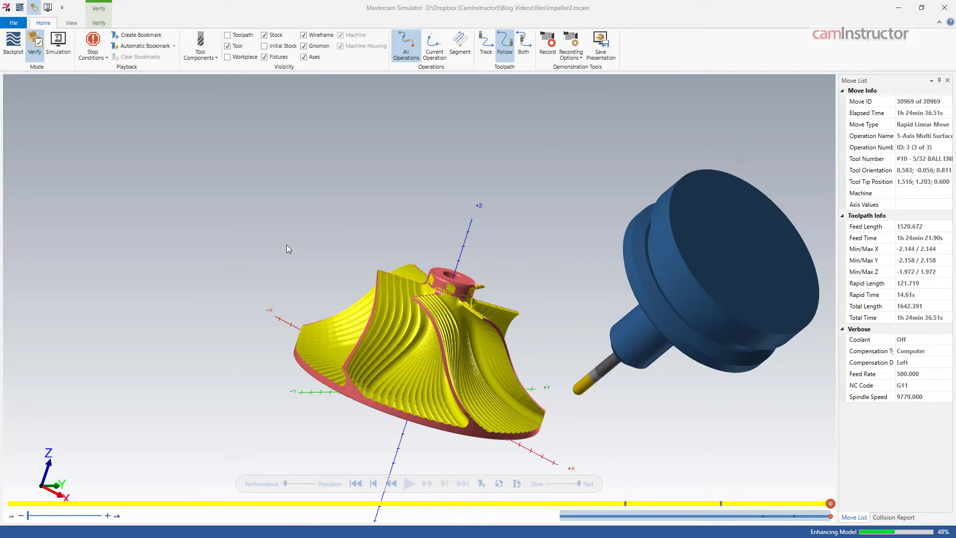
Examine the simulated impeller's machined blades and hub surfaces from all sides.
middle_drag(333, 269, 388, 286)
scroll(352, 304, up, 2)
scroll(391, 279, up, 4)
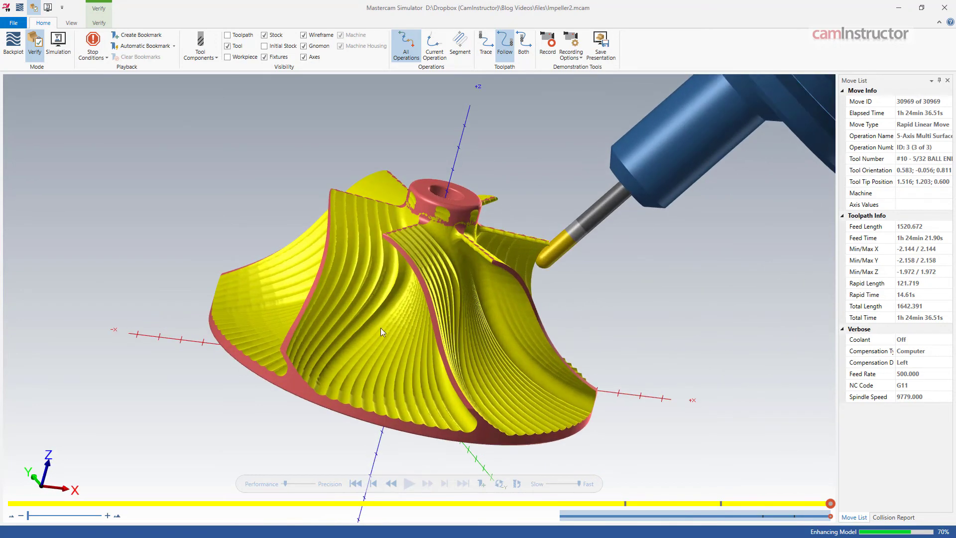
middle_drag(452, 205, 380, 288)
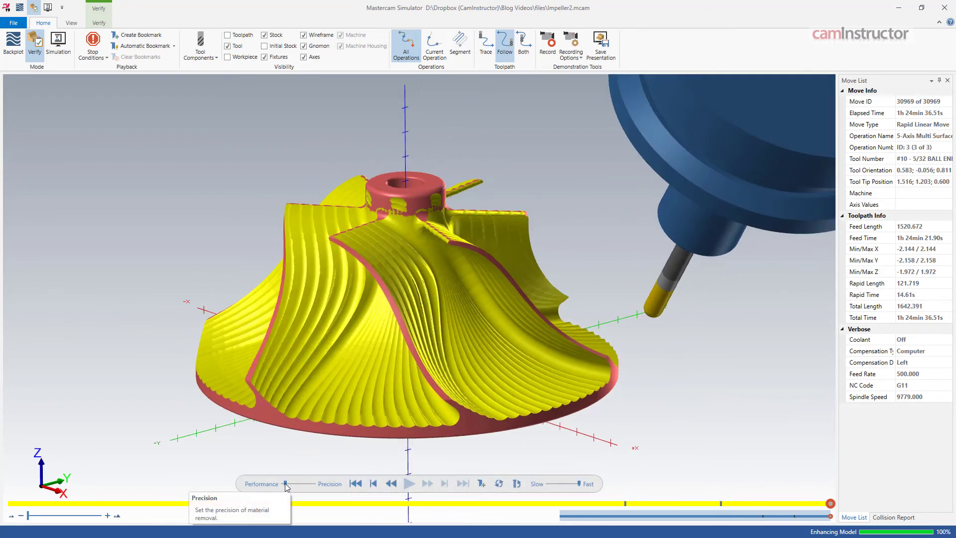
middle_drag(279, 205, 279, 204)
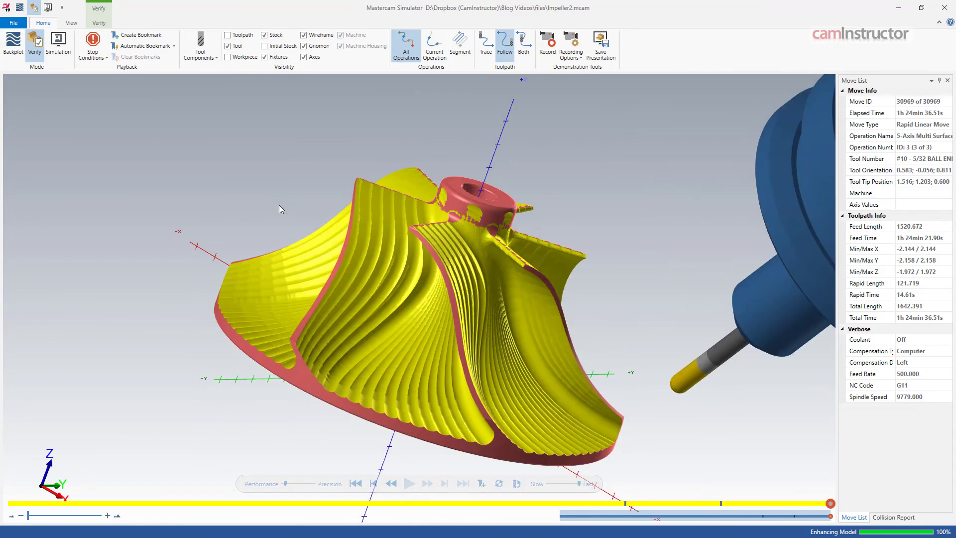
middle_drag(616, 184, 608, 190)
key(alt+Right)
key(alt+Right)
key(alt+Right)
key(alt+Right)
key(alt+Right)
key(alt+Right)
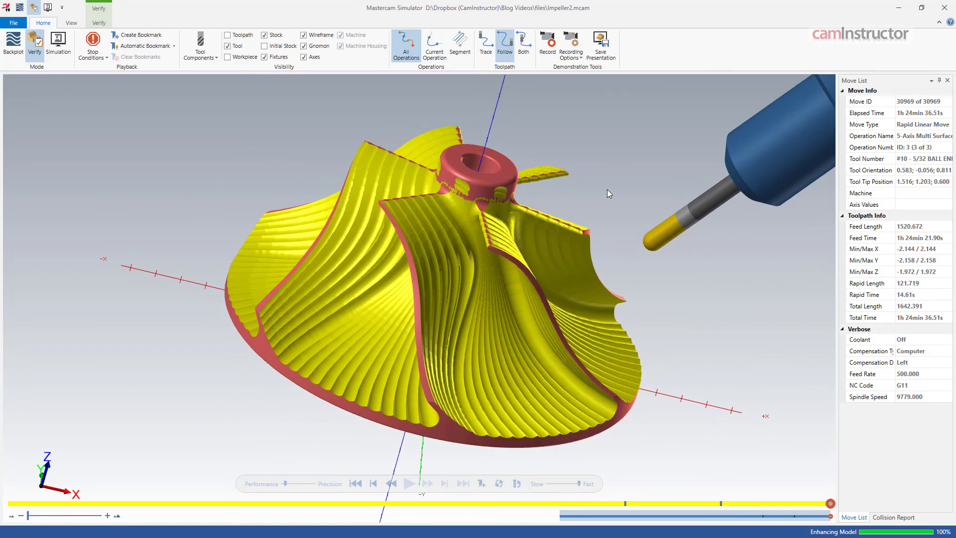
key(alt+Right)
key(alt+Right)
key(alt+Right)
key(alt+Right)
key(alt+Right)
key(alt+Right)
key(alt+Right)
key(alt+Right)
key(alt+Right)
key(alt+Right)
key(alt+Right)
key(alt+Right)
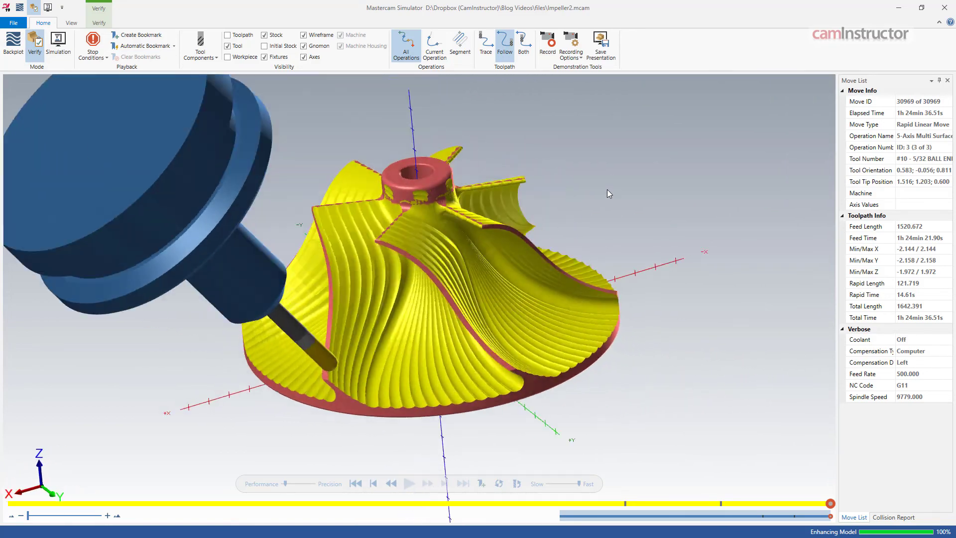
key(alt+Down)
key(alt+Down)
key(alt+Down)
key(alt+Down)
key(alt+Down)
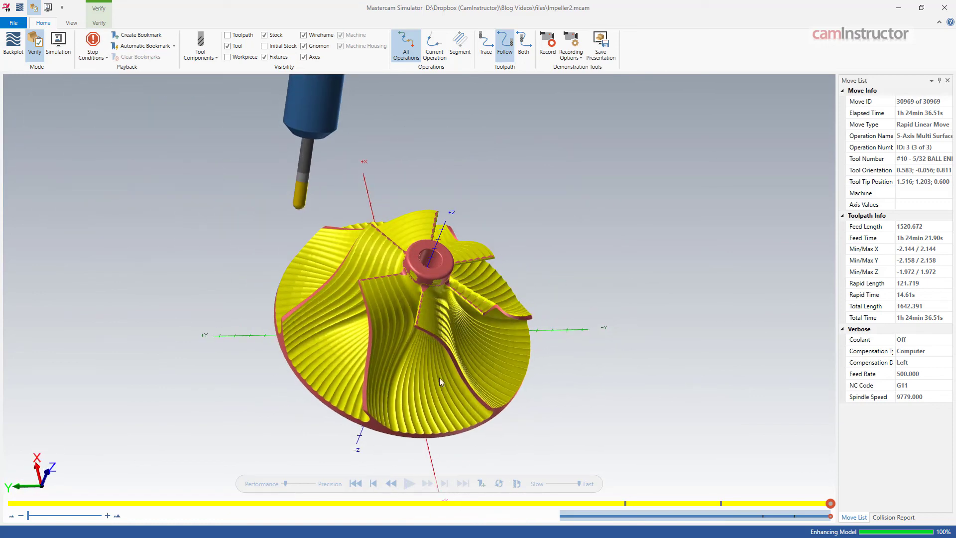
mouse_move(549, 269)
middle_down()
mouse_move(510, 277)
mouse_move(567, 268)
middle_up()
key(alt+Right)
key(alt+Right)
key(alt+Right)
key(alt+Left)
key(alt+Left)
key(alt+Left)
key(alt+Left)
key(alt+Left)
key(alt+Left)
key(alt+Left)
key(alt+Left)
key(alt+Left)
key(alt+Left)
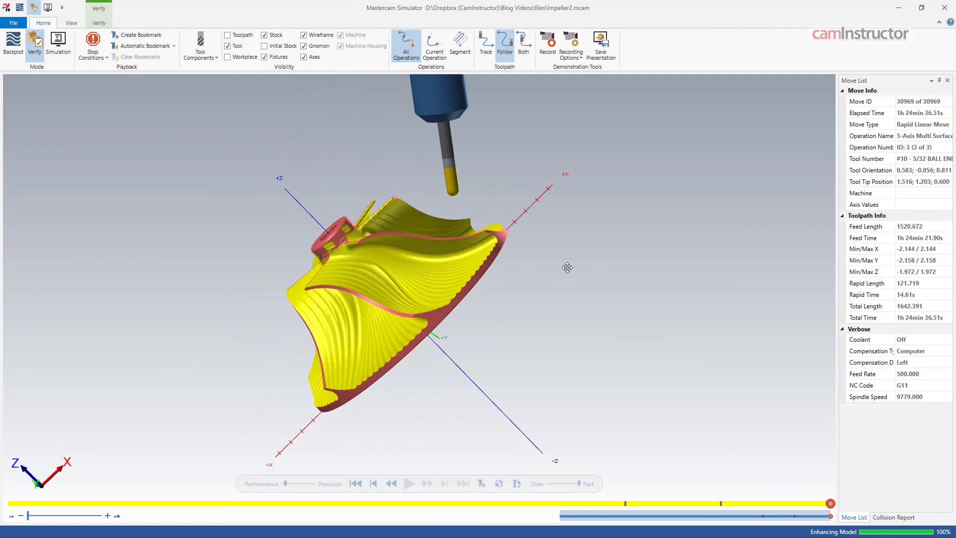